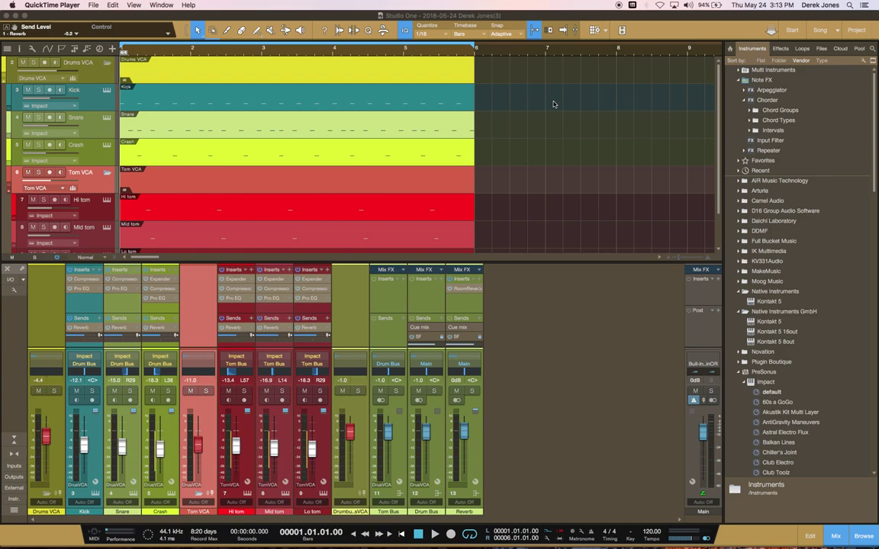
Bring the Studio One drum-kit session forward and select the Kick track.
{"action": "left_click", "coordinate": [97, 74]}
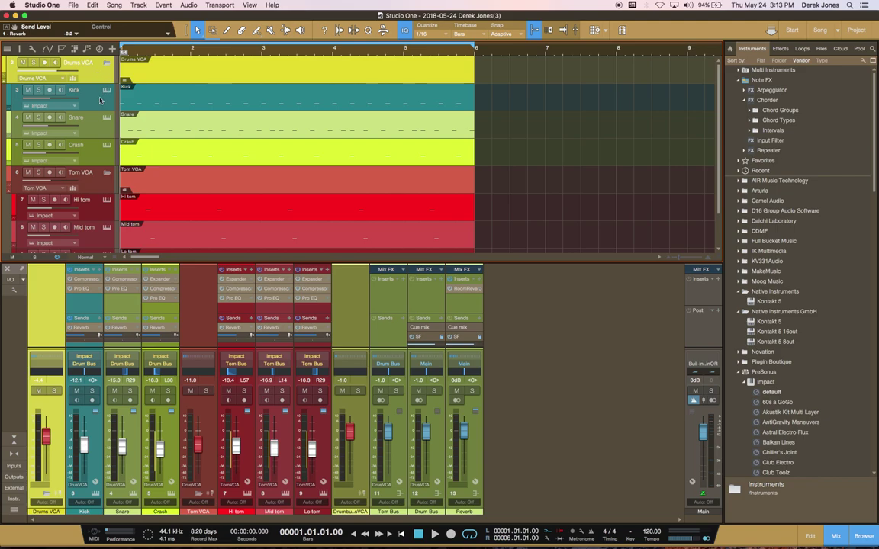
{"action": "left_click", "coordinate": [106, 97]}
{"action": "left_click", "coordinate": [107, 91]}
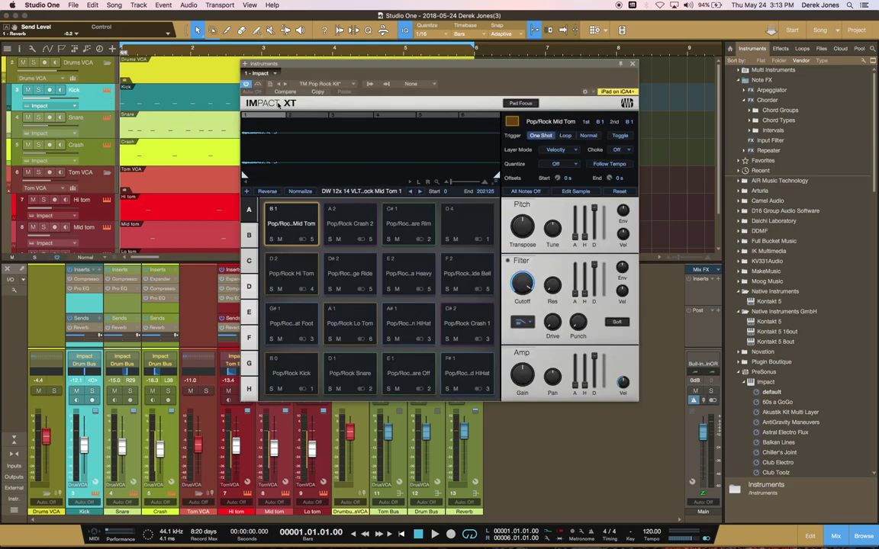
{"action": "left_click", "coordinate": [631, 64]}
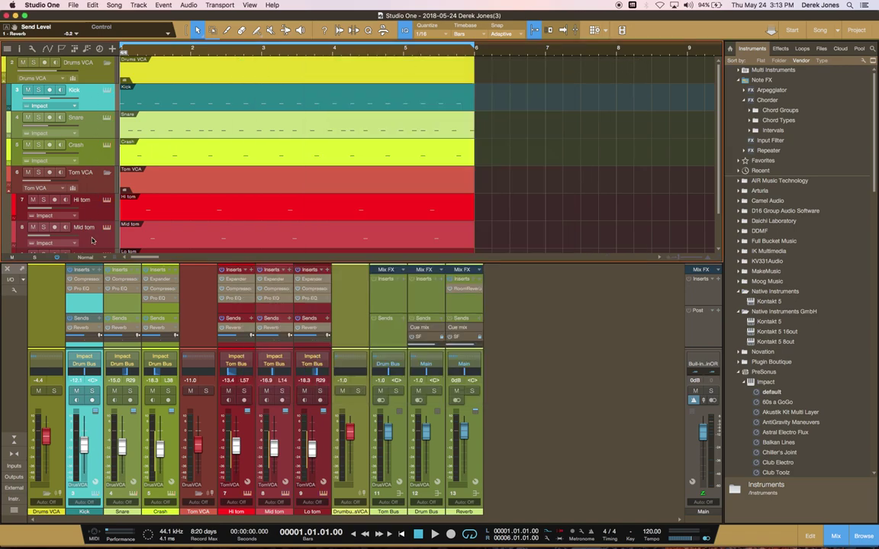
{"action": "scroll", "coordinate": [88, 221], "scroll_direction": "down", "scroll_amount": 1}
{"action": "scroll", "coordinate": [97, 239], "scroll_direction": "up", "scroll_amount": 1}
{"action": "left_click", "coordinate": [247, 102]}
{"action": "double_click", "coordinate": [248, 102]}
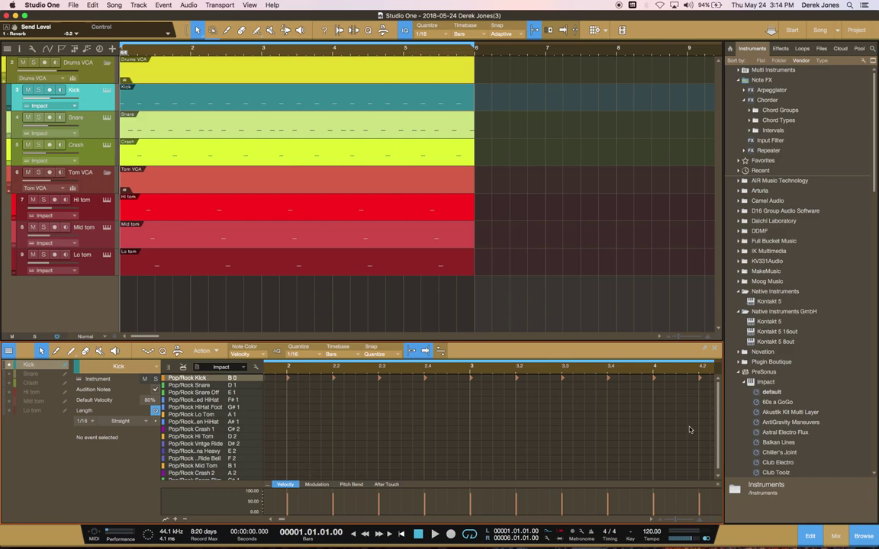
{"action": "left_click", "coordinate": [91, 125]}
{"action": "left_click", "coordinate": [90, 141]}
{"action": "left_click", "coordinate": [86, 88]}
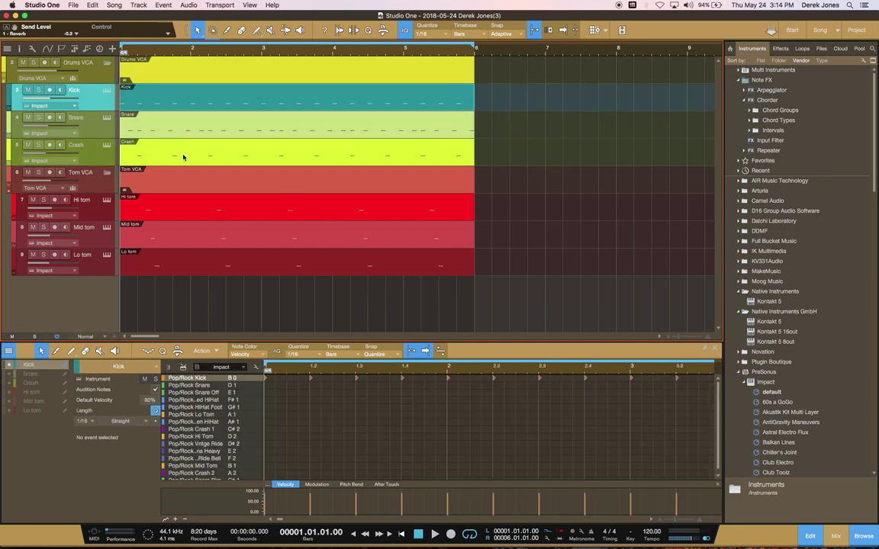
{"action": "left_click", "coordinate": [836, 537]}
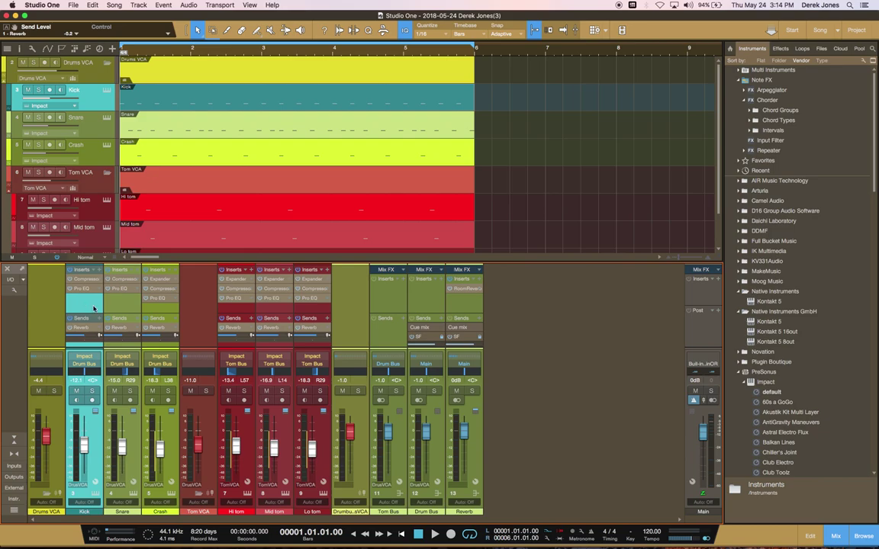
{"action": "left_click", "coordinate": [95, 128]}
{"action": "left_click", "coordinate": [84, 144]}
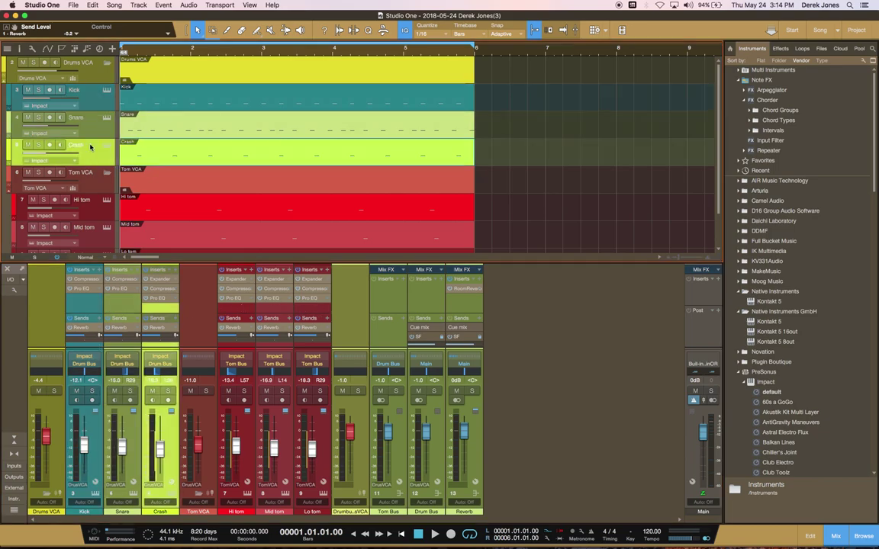
{"action": "left_click", "coordinate": [87, 100]}
{"action": "left_click", "coordinate": [18, 49]}
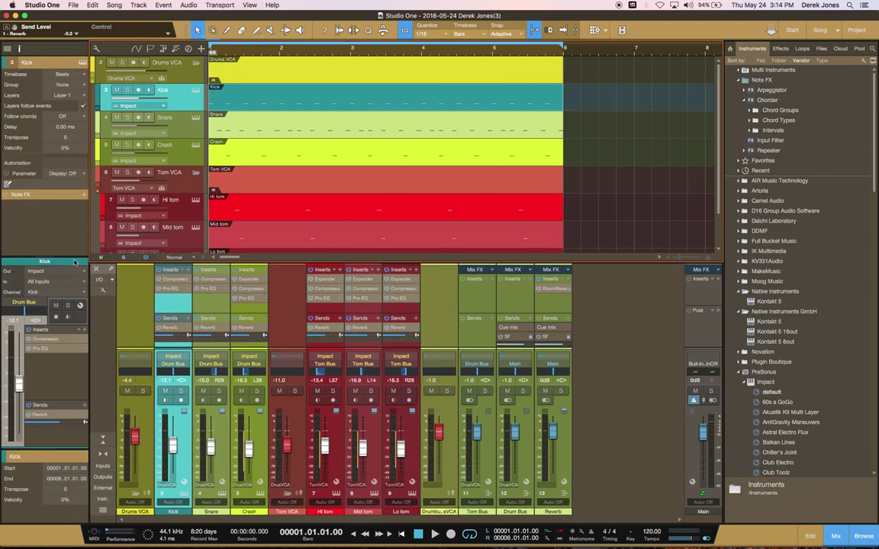
{"action": "left_click", "coordinate": [177, 119]}
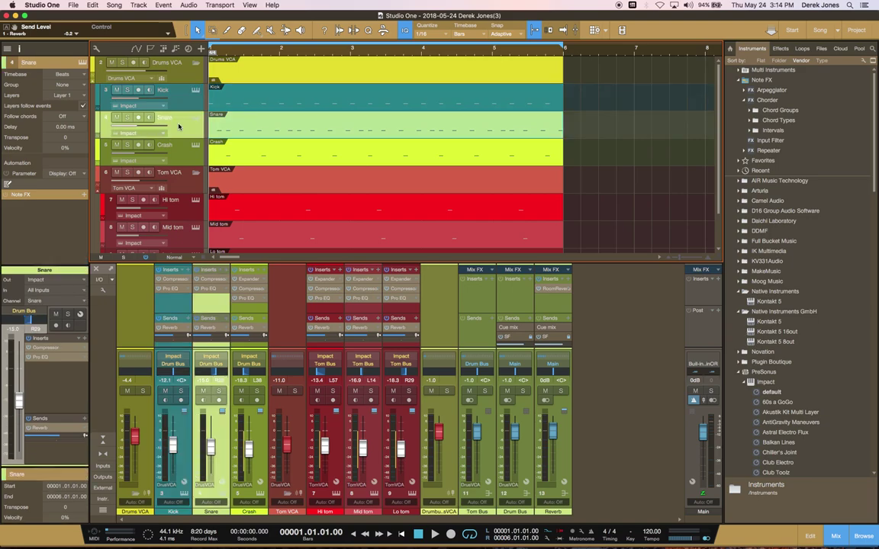
{"action": "left_click", "coordinate": [164, 145]}
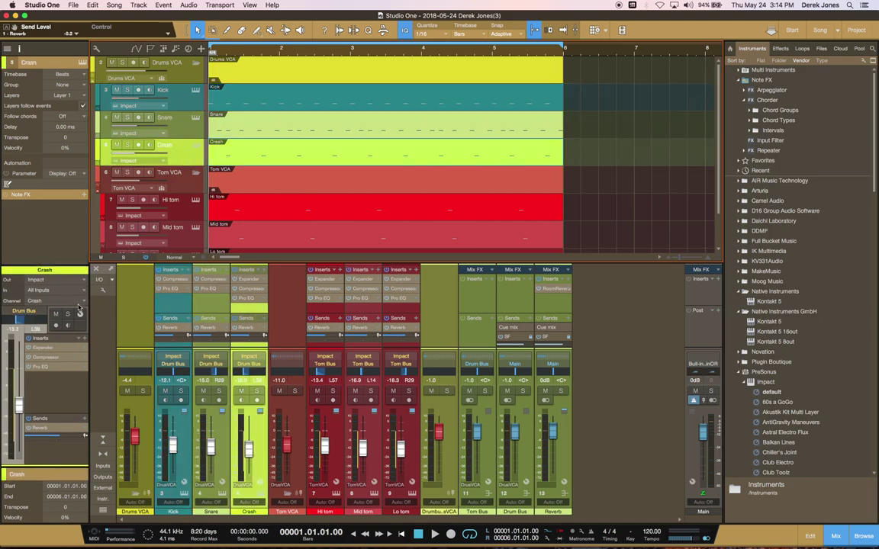
{"action": "left_click", "coordinate": [82, 304]}
{"action": "left_click", "coordinate": [83, 304]}
{"action": "left_click", "coordinate": [19, 49]}
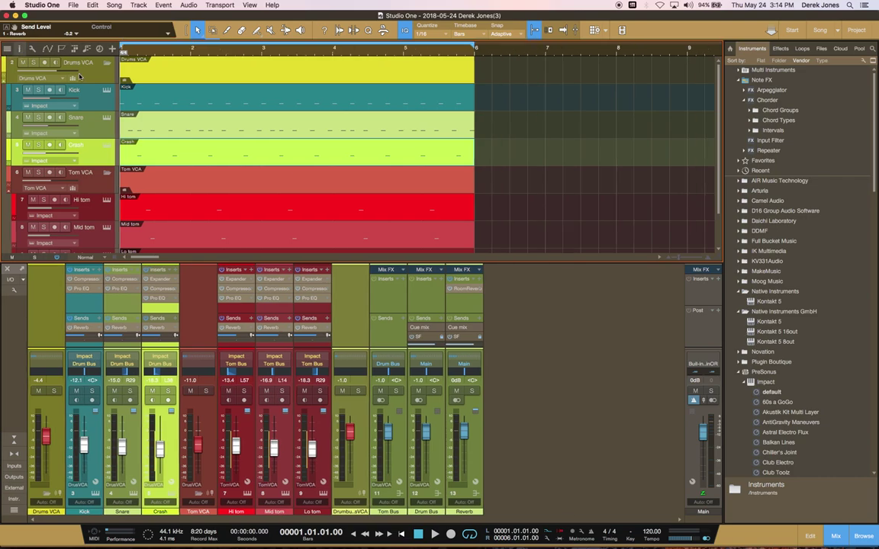
{"action": "left_click", "coordinate": [82, 92]}
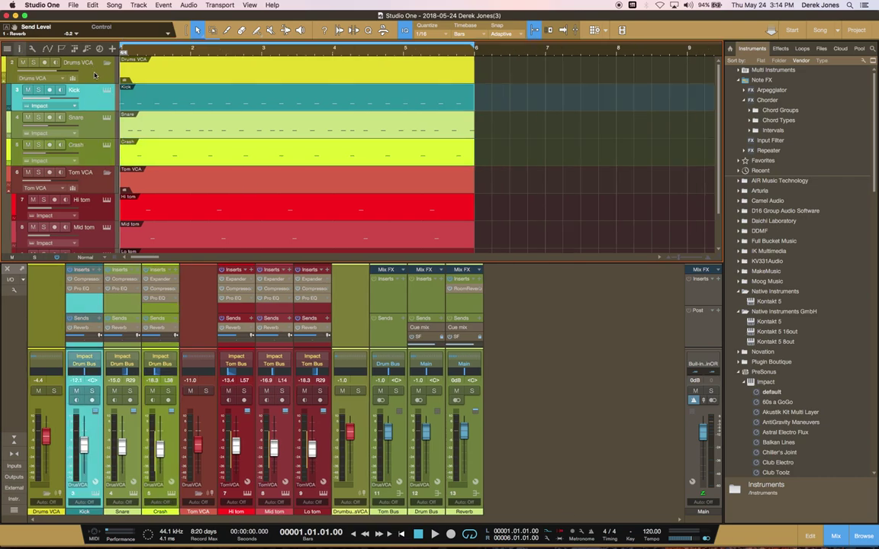
{"action": "left_click", "coordinate": [95, 74]}
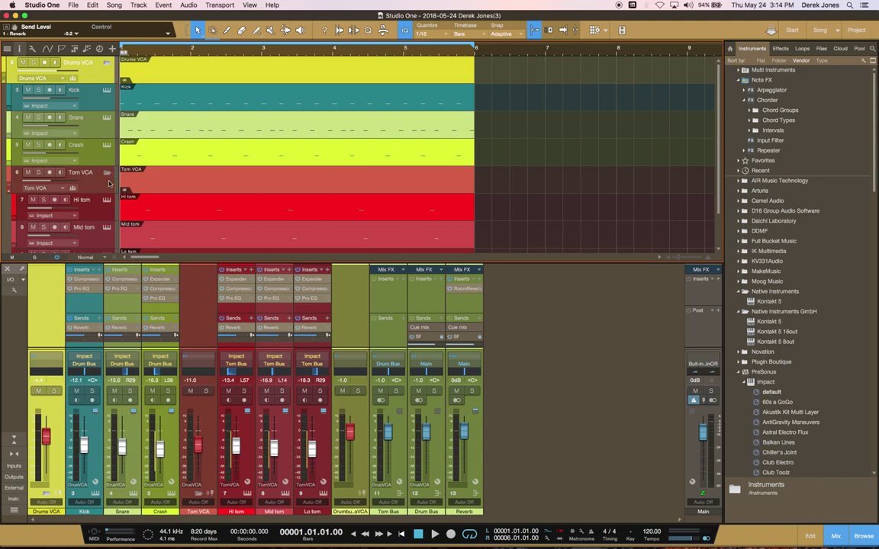
{"action": "left_click", "coordinate": [98, 170]}
{"action": "left_click", "coordinate": [86, 72]}
{"action": "left_click", "coordinate": [211, 450]}
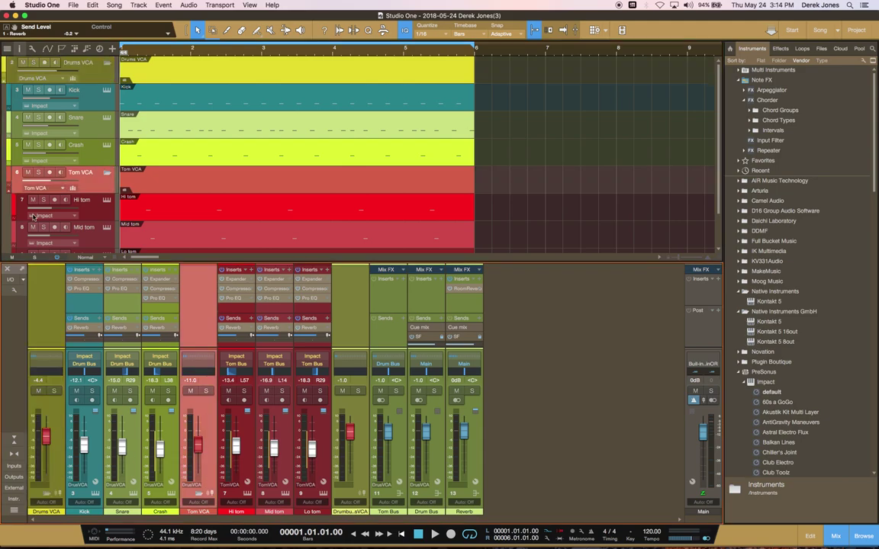
{"action": "left_click", "coordinate": [63, 81]}
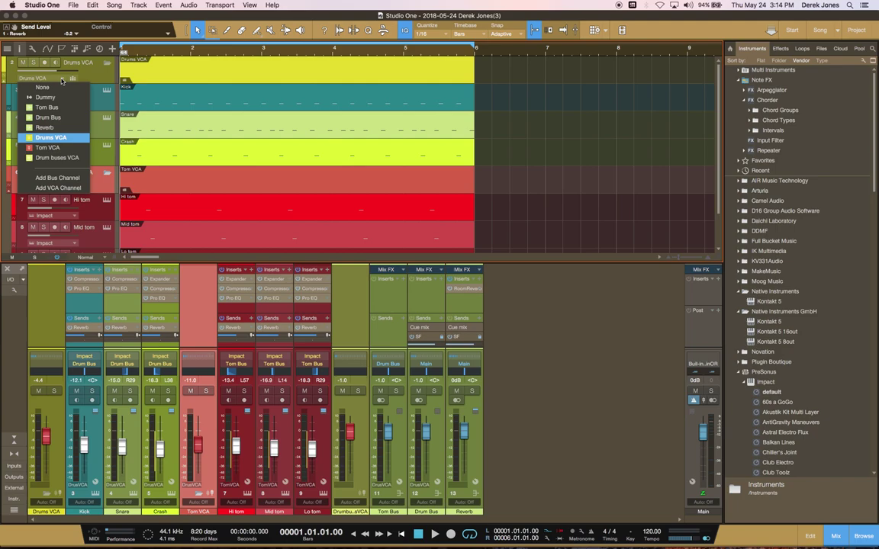
{"action": "left_click", "coordinate": [62, 80]}
{"action": "left_click", "coordinate": [64, 188]}
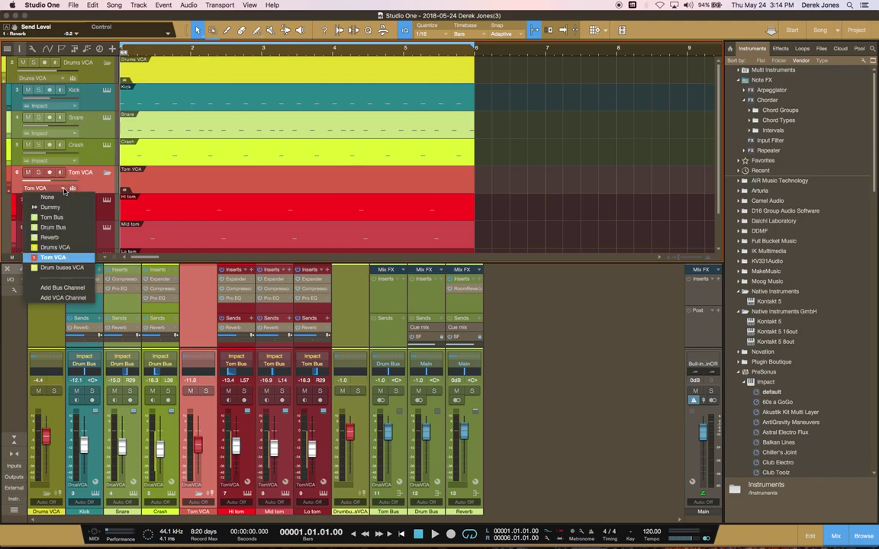
{"action": "left_click", "coordinate": [63, 191]}
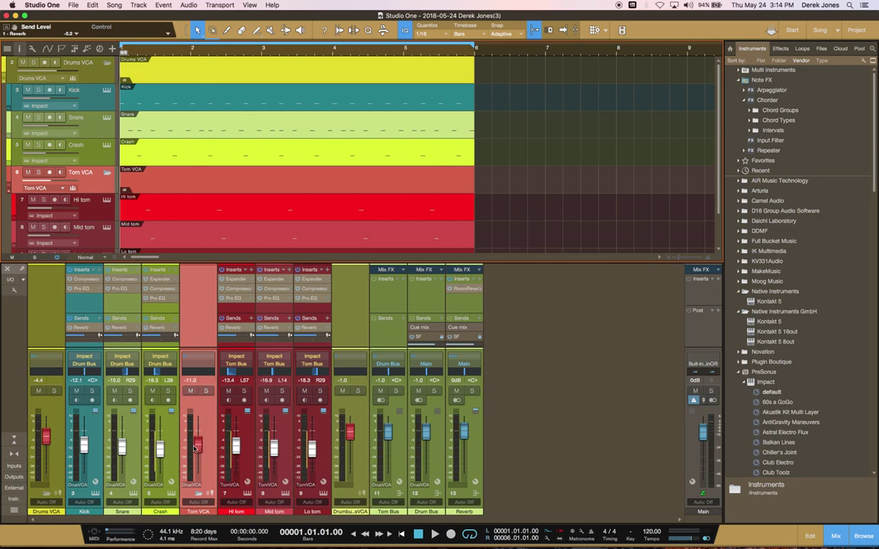
Set the Tom VCA fader to -10.3, Drums VCA to -6.1 and Snare to -17.6.
{"action": "left_click_drag", "start_coordinate": [195, 448], "coordinate": [239, 445]}
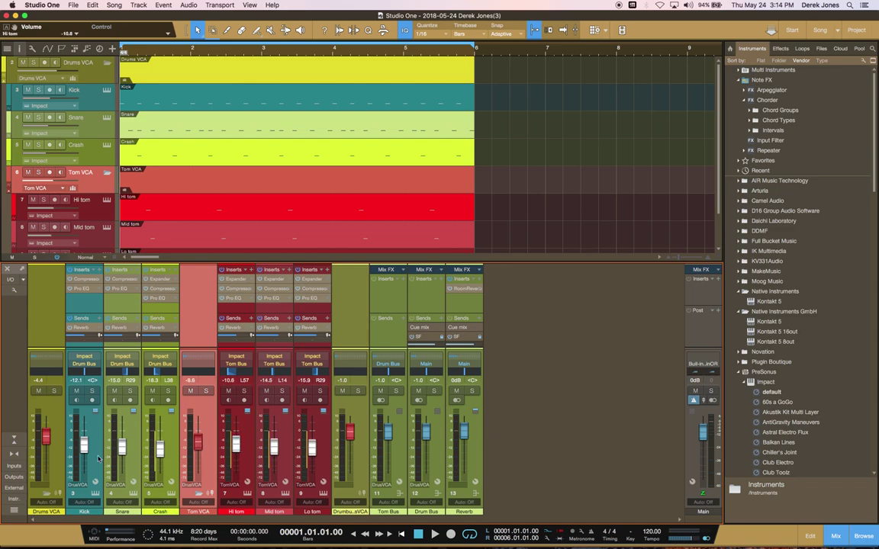
{"action": "mouse_move", "coordinate": [49, 438]}
{"action": "left_mouse_down"}
{"action": "mouse_move", "coordinate": [52, 445]}
{"action": "mouse_move", "coordinate": [52, 437]}
{"action": "left_mouse_up"}
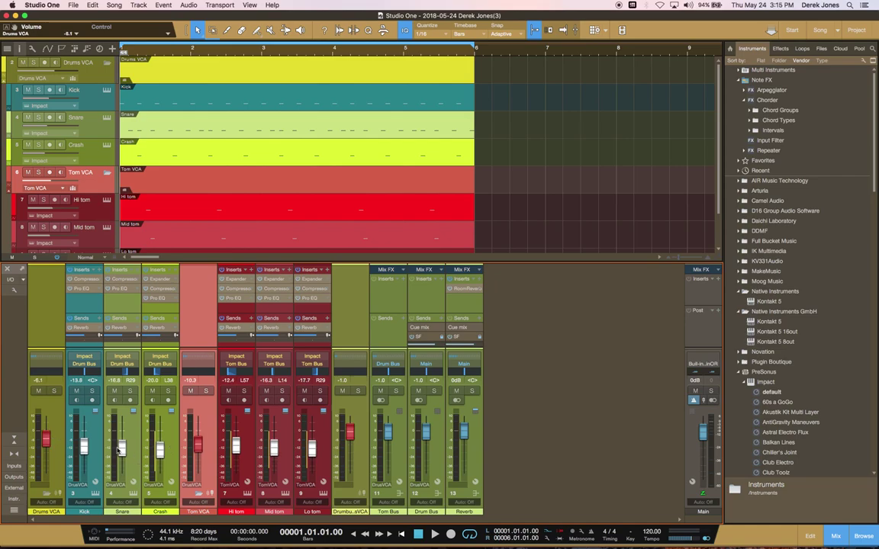
{"action": "left_click_drag", "start_coordinate": [118, 450], "coordinate": [123, 451]}
Collapse and re-expand the Tom VCA and Drums VCA folders, leaving both open.
{"action": "left_click", "coordinate": [107, 173]}
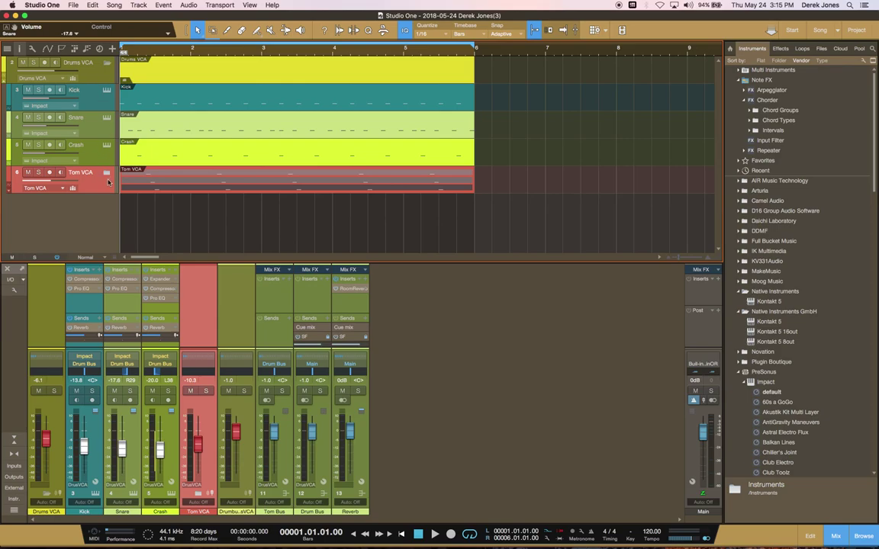
{"action": "left_click", "coordinate": [107, 173]}
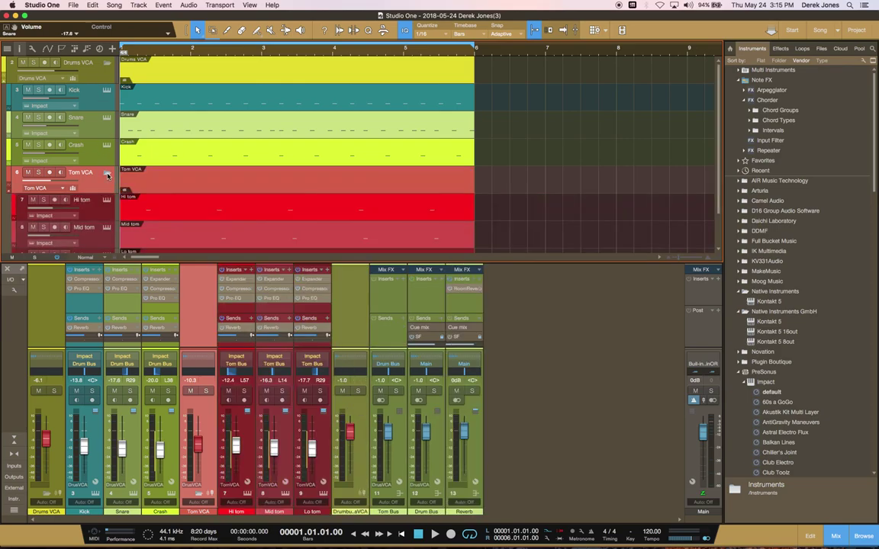
{"action": "left_click", "coordinate": [107, 173]}
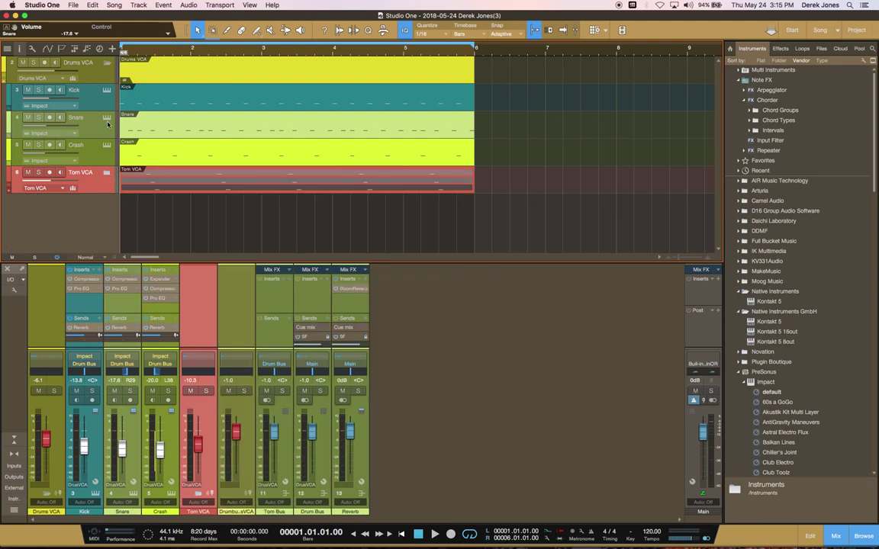
{"action": "left_click", "coordinate": [104, 63]}
{"action": "left_click", "coordinate": [104, 64]}
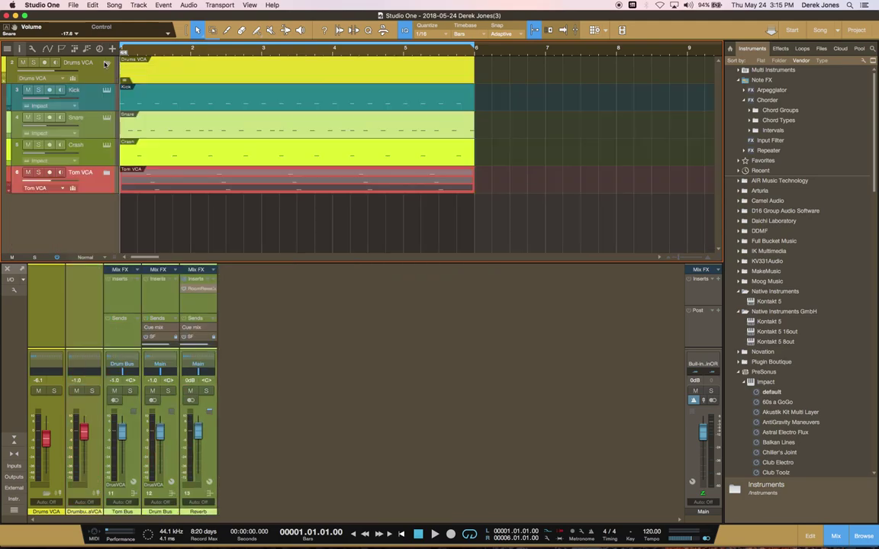
{"action": "left_click", "coordinate": [107, 174]}
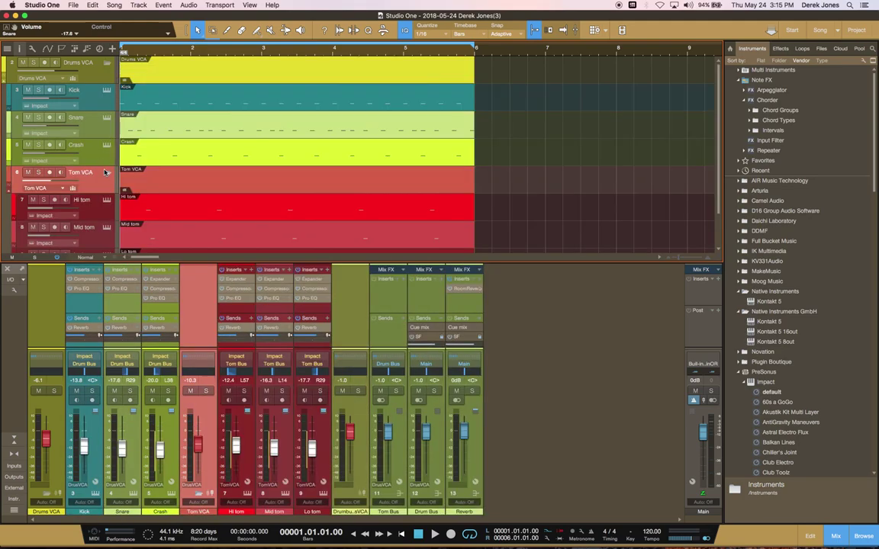
{"action": "left_click", "coordinate": [104, 64]}
{"action": "left_click", "coordinate": [105, 64]}
{"action": "left_click", "coordinate": [93, 196]}
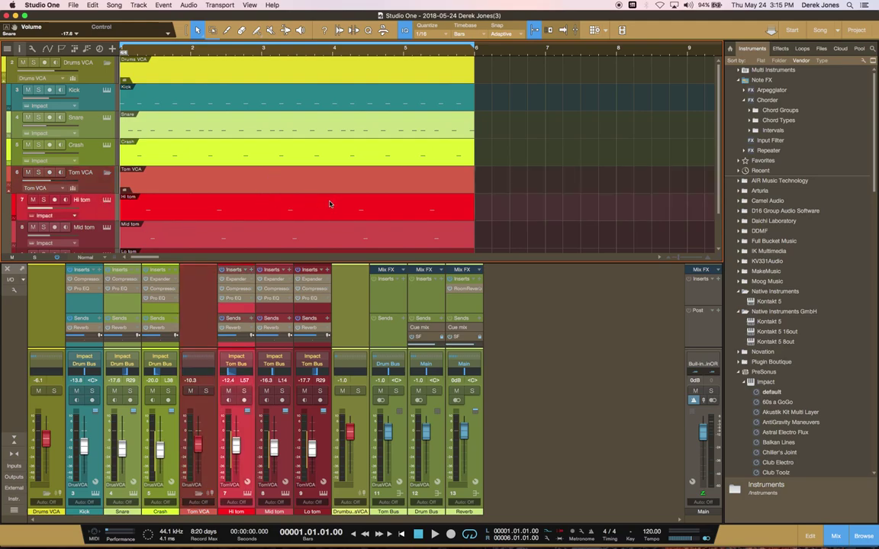
{"action": "left_click", "coordinate": [228, 30]}
{"action": "left_click", "coordinate": [310, 205]}
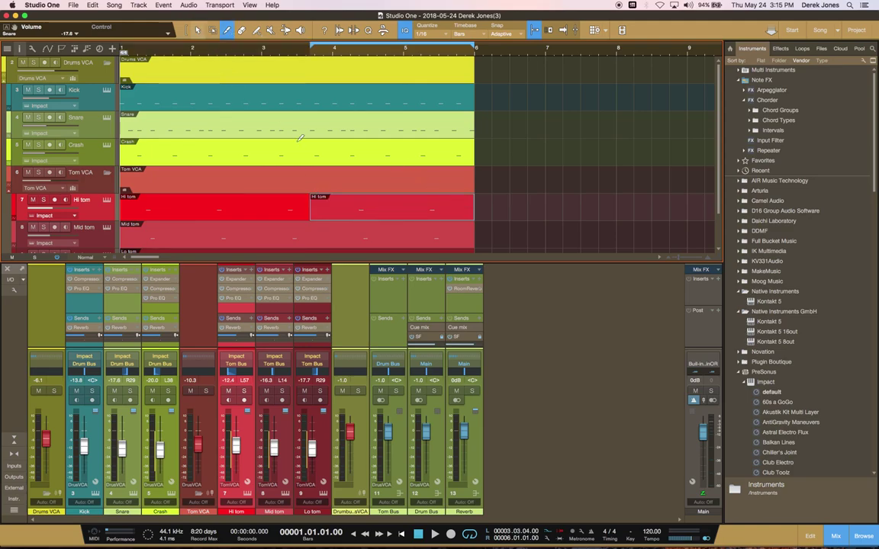
{"action": "key", "text": "1"}
{"action": "left_click_drag", "start_coordinate": [348, 215], "coordinate": [438, 216]}
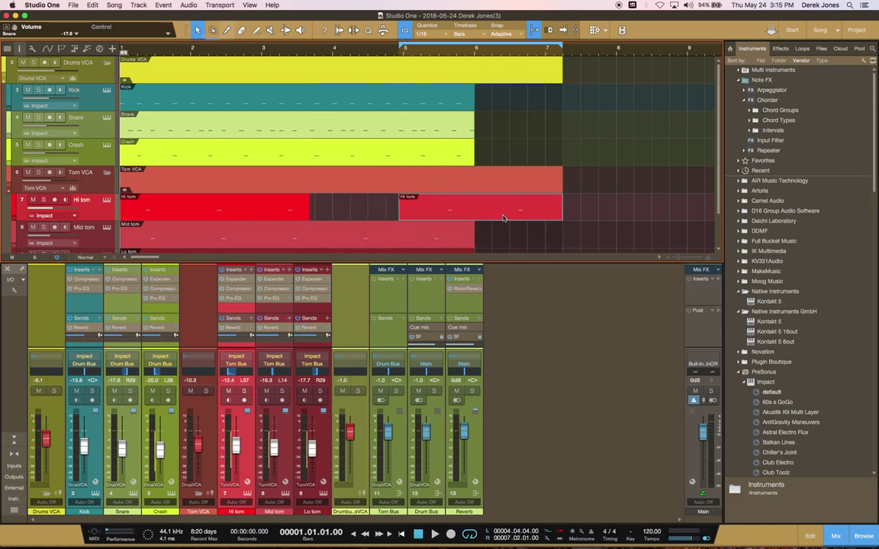
{"action": "key", "text": "super+z"}
{"action": "key", "text": "super+z"}
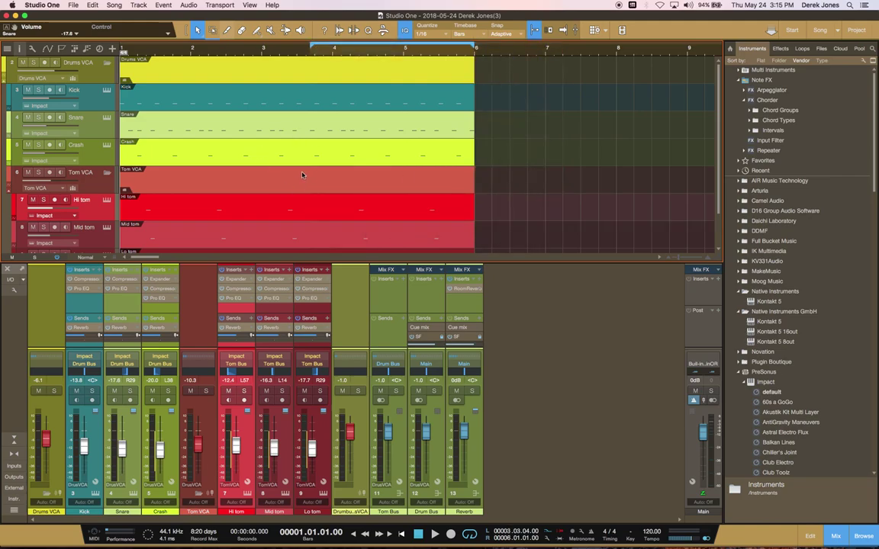
{"action": "key", "text": "3"}
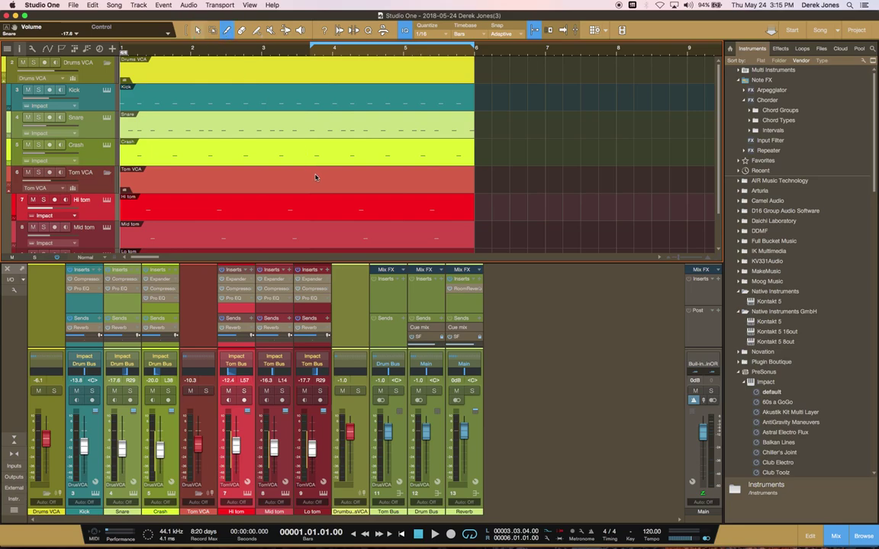
{"action": "left_click", "coordinate": [321, 179]}
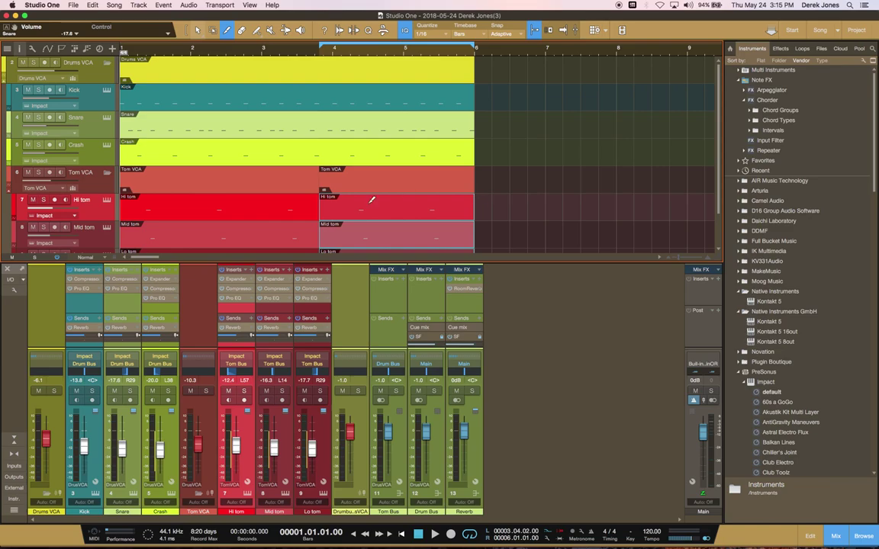
{"action": "key", "text": "1"}
{"action": "left_click_drag", "start_coordinate": [363, 181], "coordinate": [429, 181]}
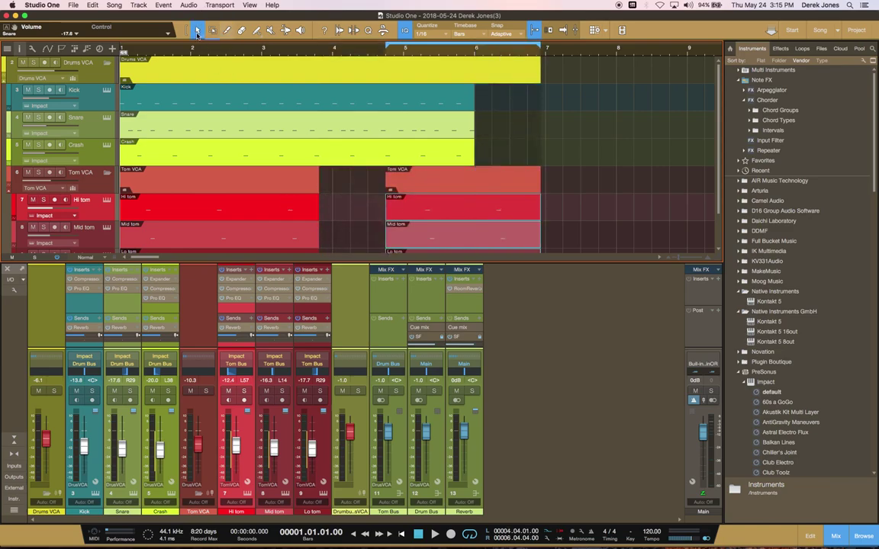
{"action": "key", "text": "super+z"}
{"action": "key", "text": "super+z"}
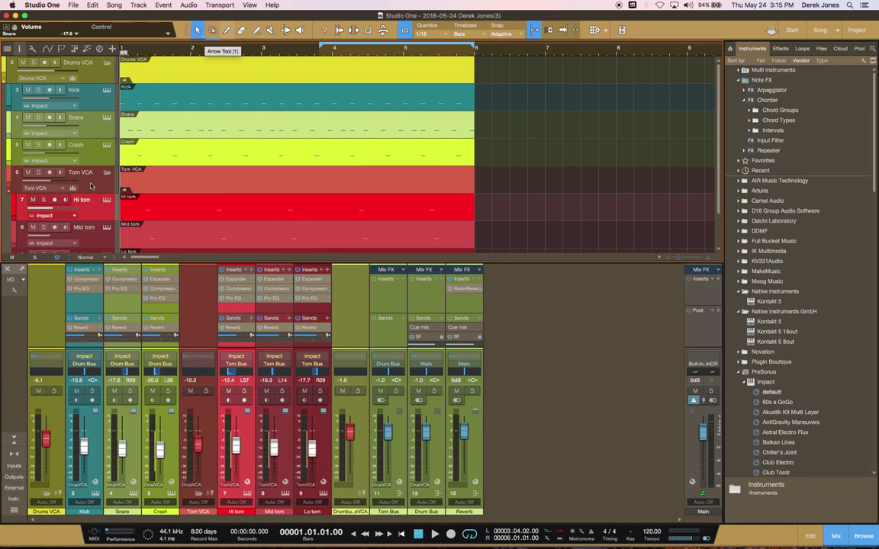
Insert a Flanger on the Hi tom channel after its Expander, Compressor and Pro EQ.
{"action": "left_click", "coordinate": [90, 183]}
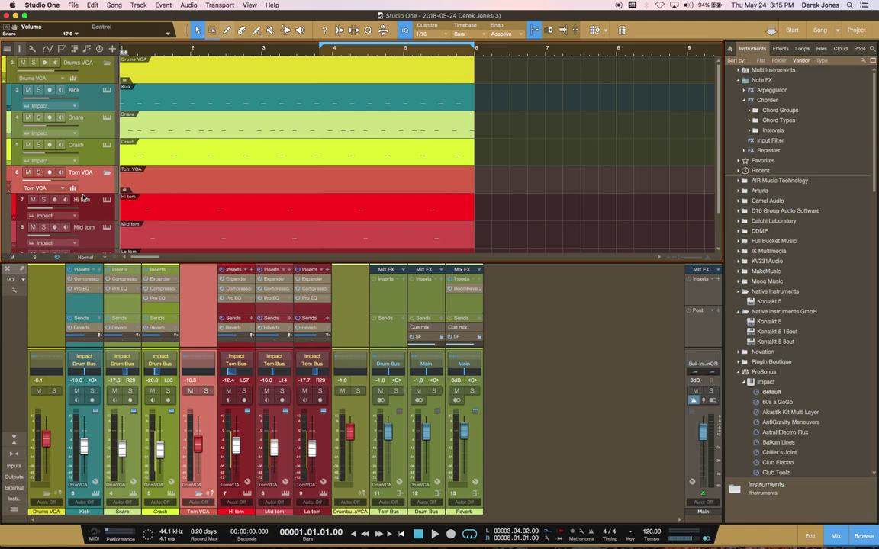
{"action": "left_click", "coordinate": [237, 307]}
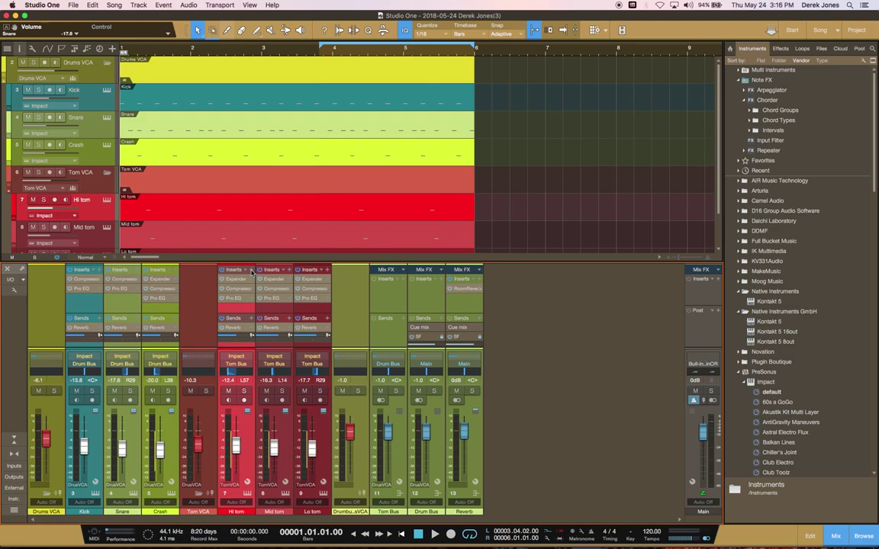
{"action": "left_click", "coordinate": [252, 272]}
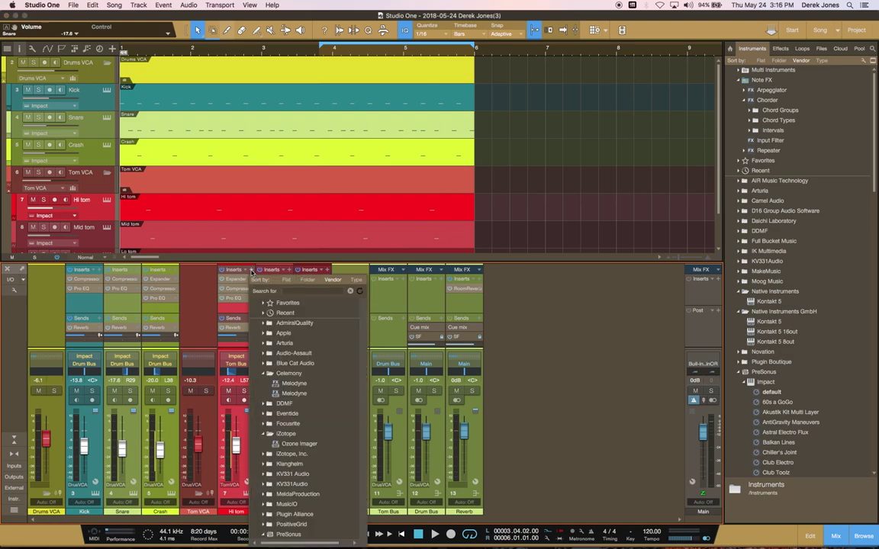
{"action": "left_click", "coordinate": [325, 292]}
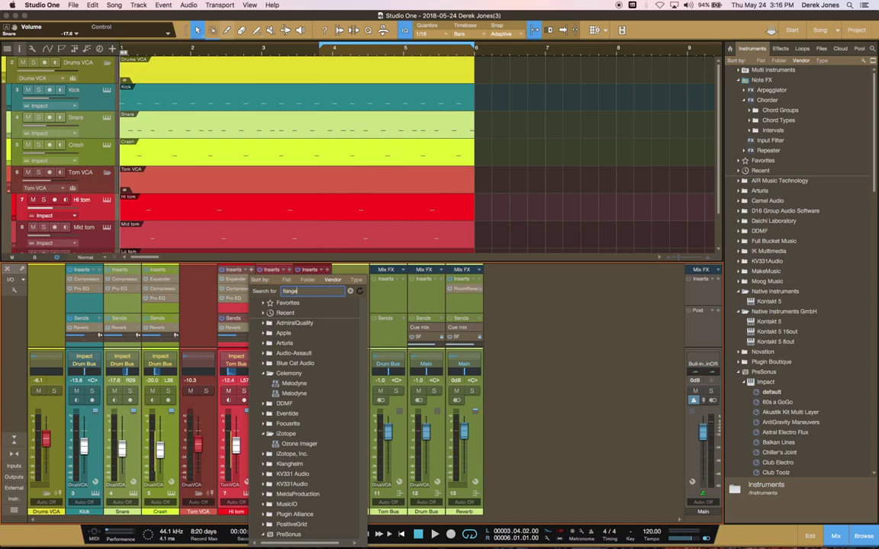
{"action": "key", "text": "Return"}
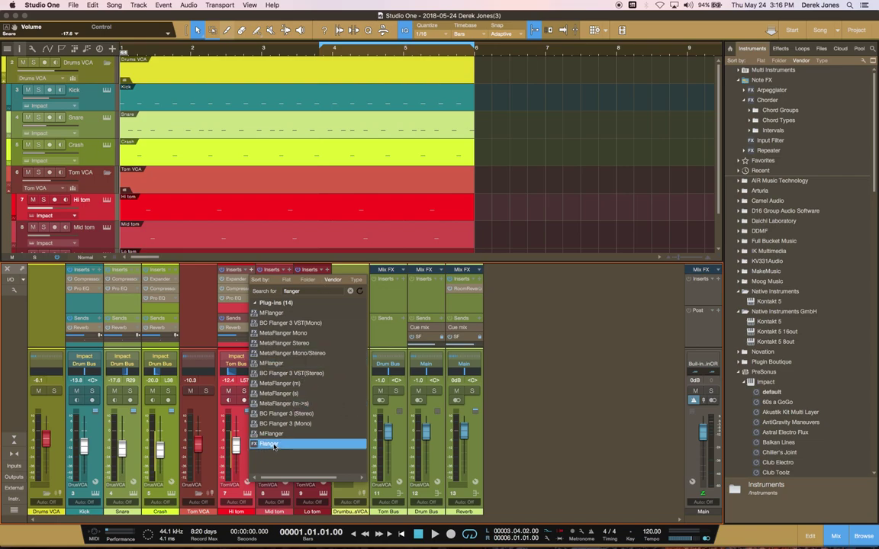
{"action": "left_click", "coordinate": [274, 446]}
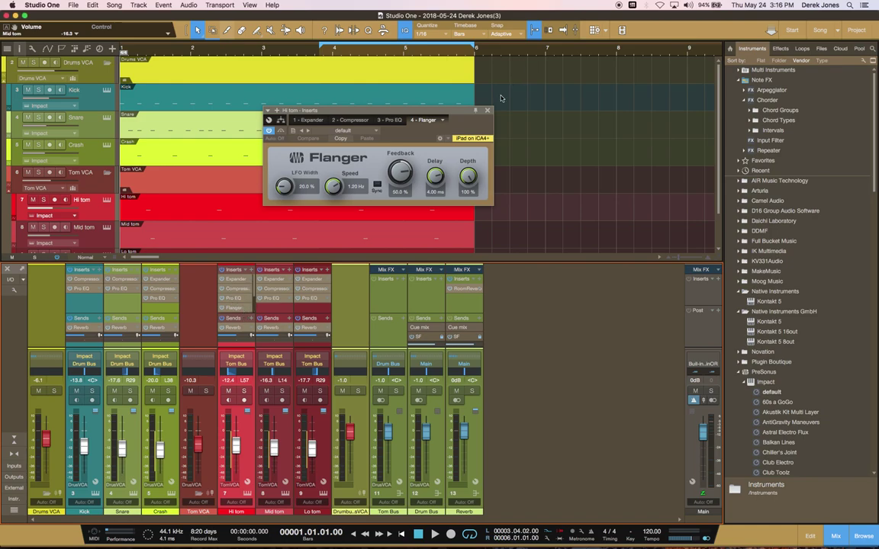
{"action": "left_click", "coordinate": [487, 111]}
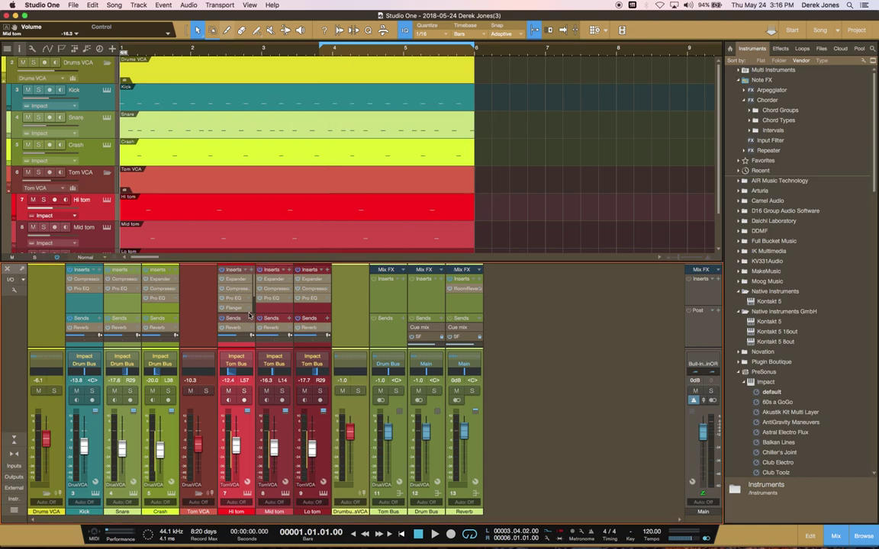
{"action": "right_click", "coordinate": [246, 309]}
Remove Hi tom's Flanger insert, then turn on grouping for the Hi, Mid and Lo tom tracks.
{"action": "left_click", "coordinate": [299, 430]}
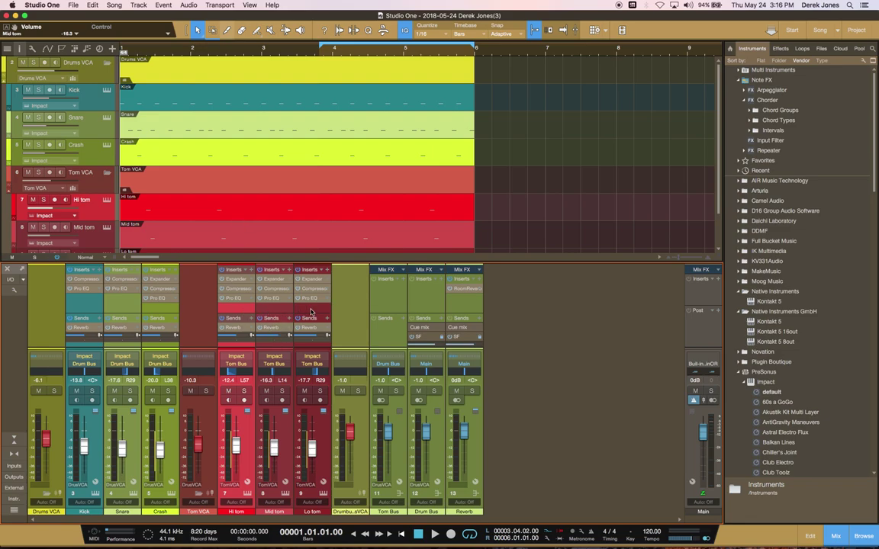
{"action": "left_click", "coordinate": [310, 312]}
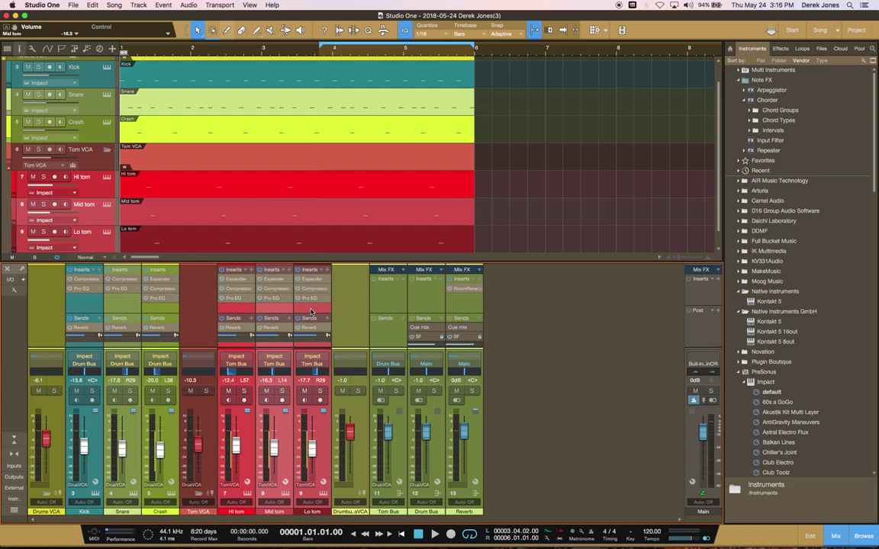
{"action": "right_click", "coordinate": [311, 311]}
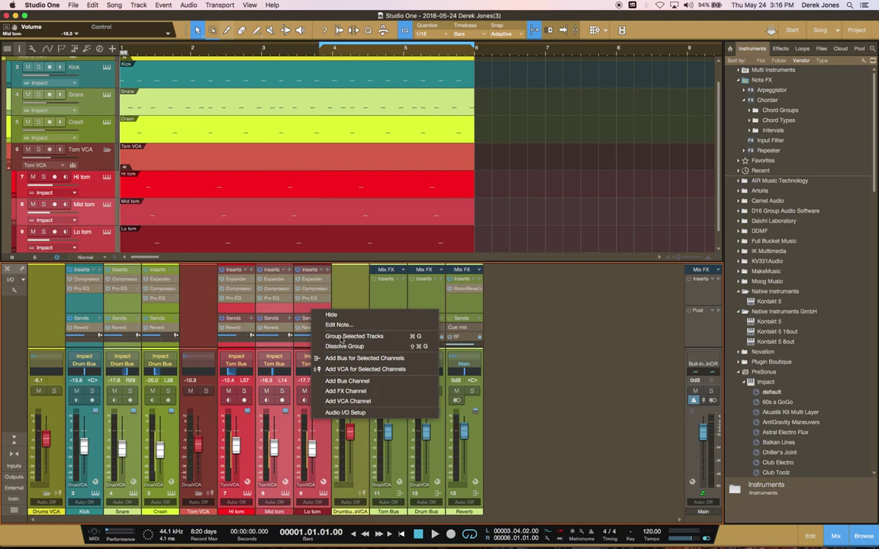
{"action": "left_click", "coordinate": [563, 337]}
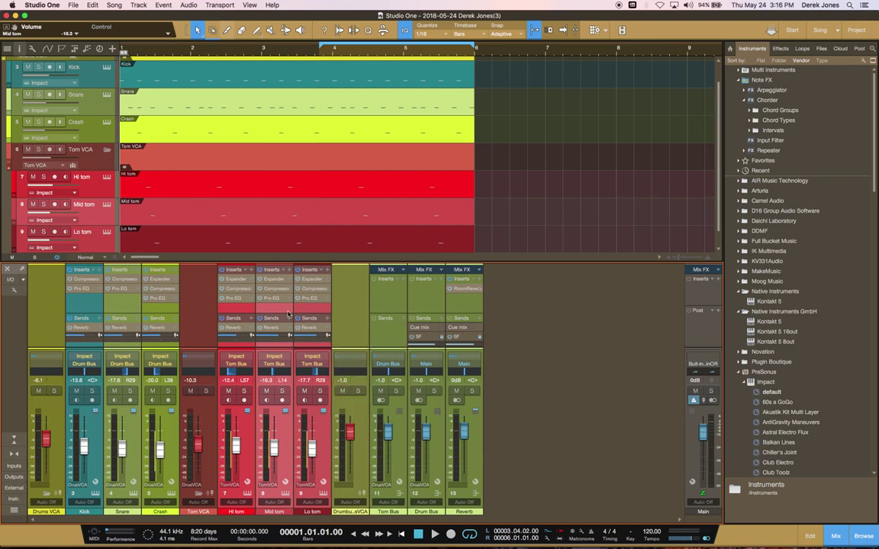
{"action": "left_click", "coordinate": [219, 282]}
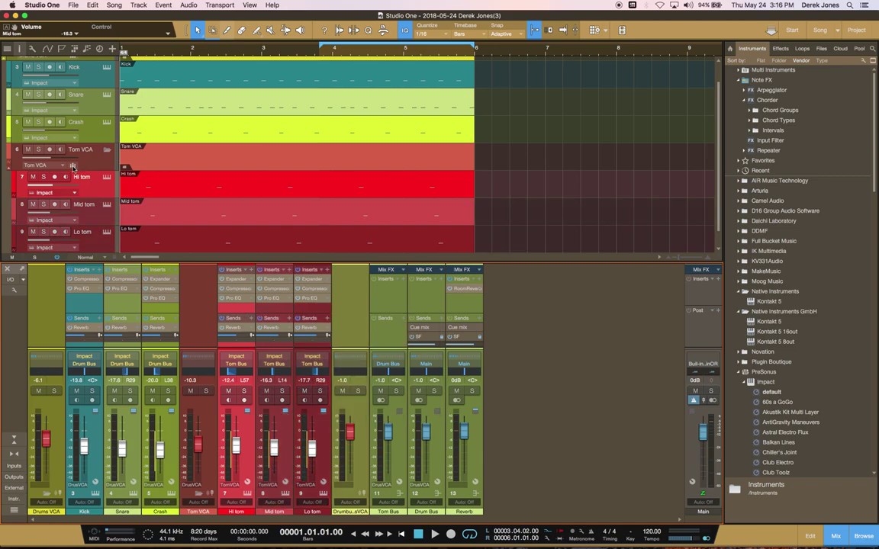
{"action": "left_click", "coordinate": [72, 166]}
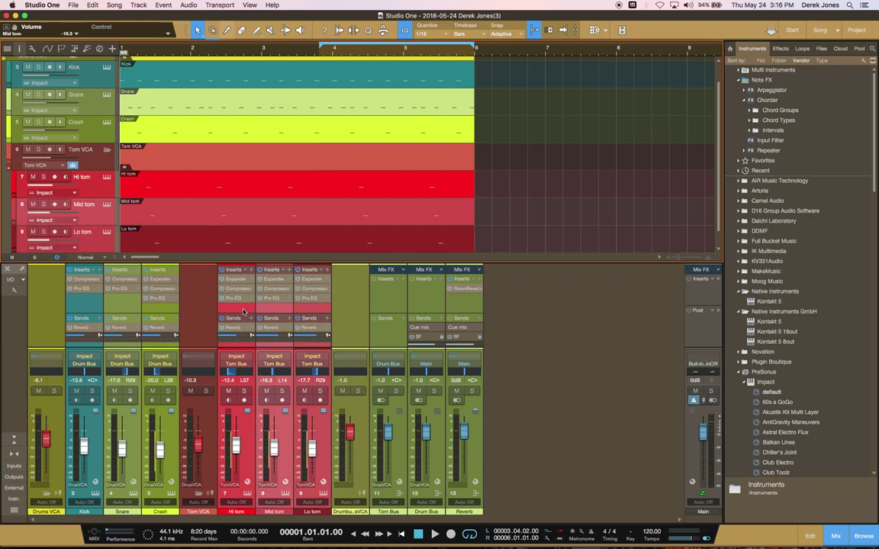
Add a Gate insert to the grouped Hi, Mid and Lo tom channels.
{"action": "left_click", "coordinate": [250, 269]}
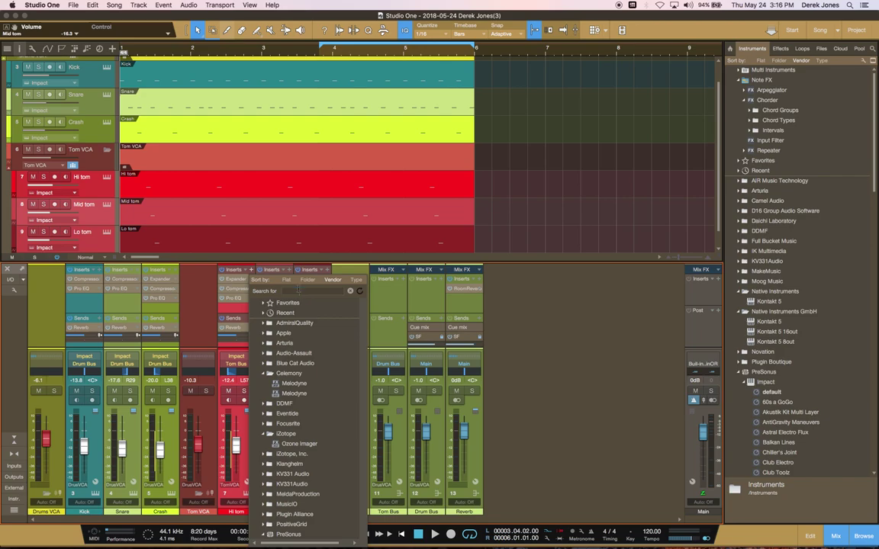
{"action": "left_click", "coordinate": [298, 291]}
{"action": "left_click", "coordinate": [241, 286]}
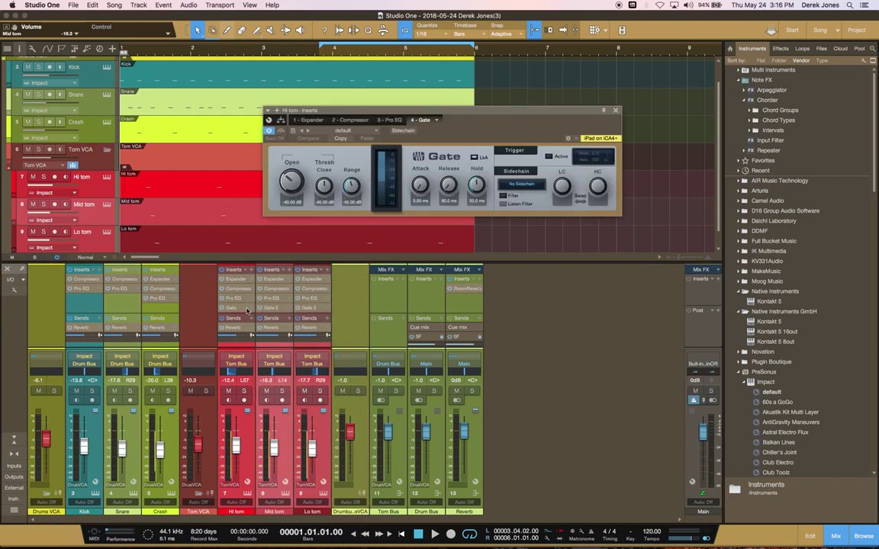
Remove the Gate inserts from all three tom channels, undoing and redoing the removal.
{"action": "right_click", "coordinate": [290, 309]}
{"action": "left_click", "coordinate": [299, 389]}
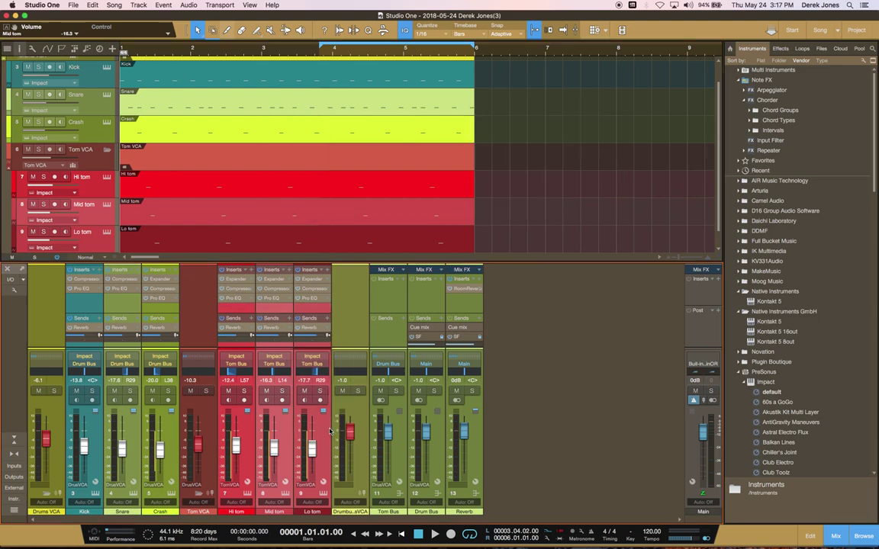
{"action": "left_click", "coordinate": [280, 309]}
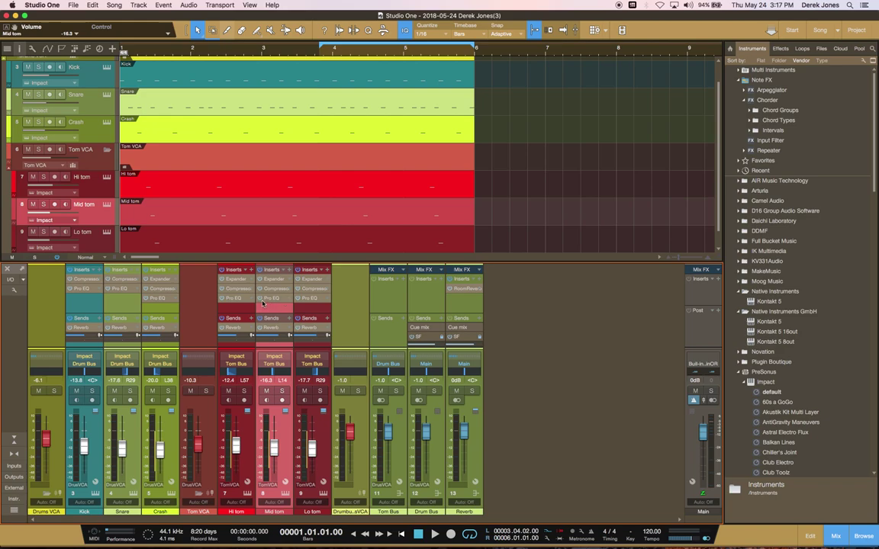
{"action": "key", "text": "super+z"}
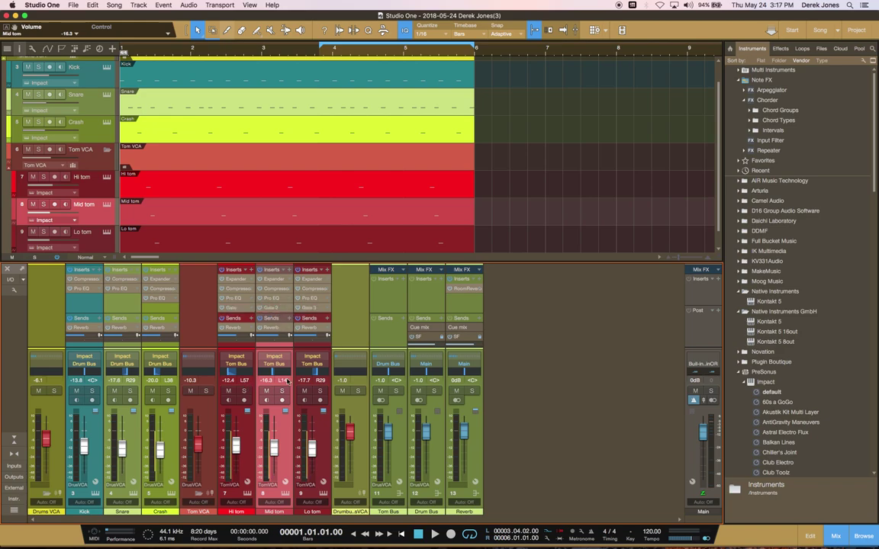
{"action": "right_click", "coordinate": [290, 306]}
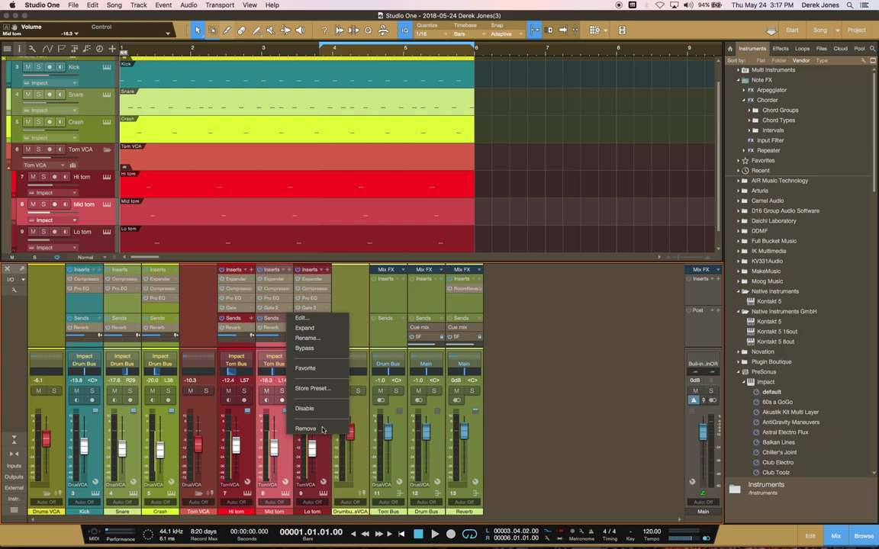
{"action": "left_click", "coordinate": [290, 386]}
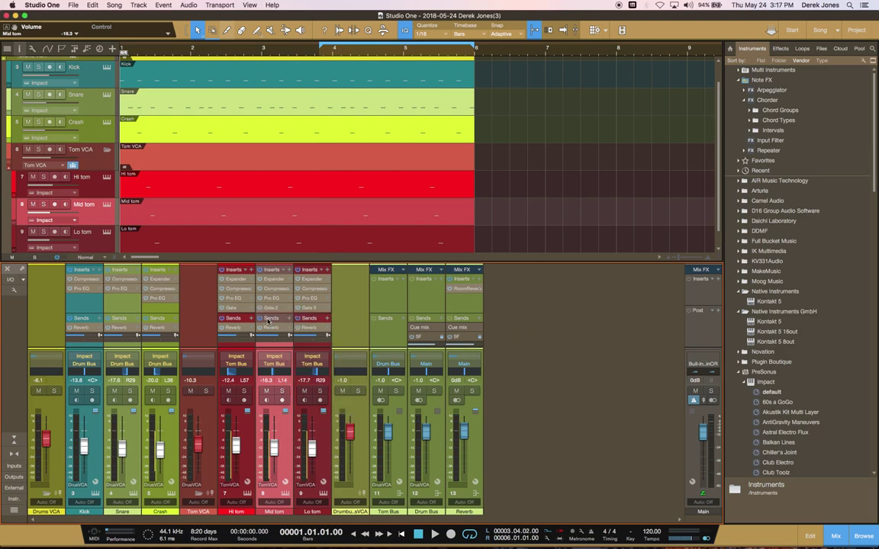
{"action": "key", "text": "ctrl+z"}
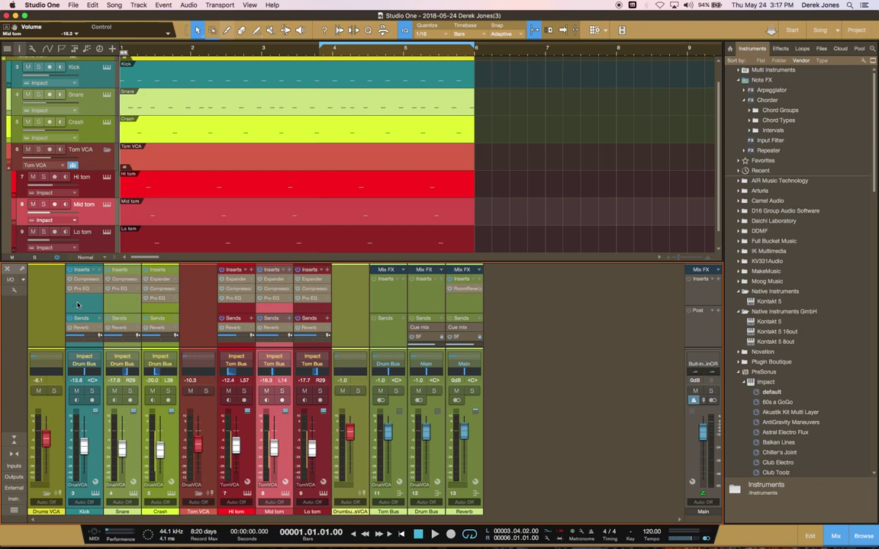
Select all drum channels and add a Gate insert to each from Kick's plug-in browser.
{"action": "scroll", "coordinate": [102, 79], "scroll_direction": "up", "scroll_amount": 2}
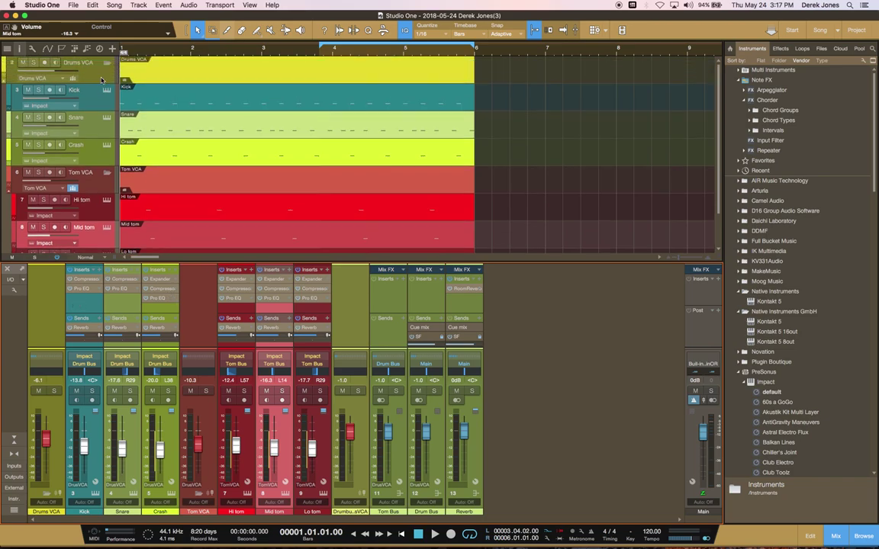
{"action": "left_click", "coordinate": [100, 79]}
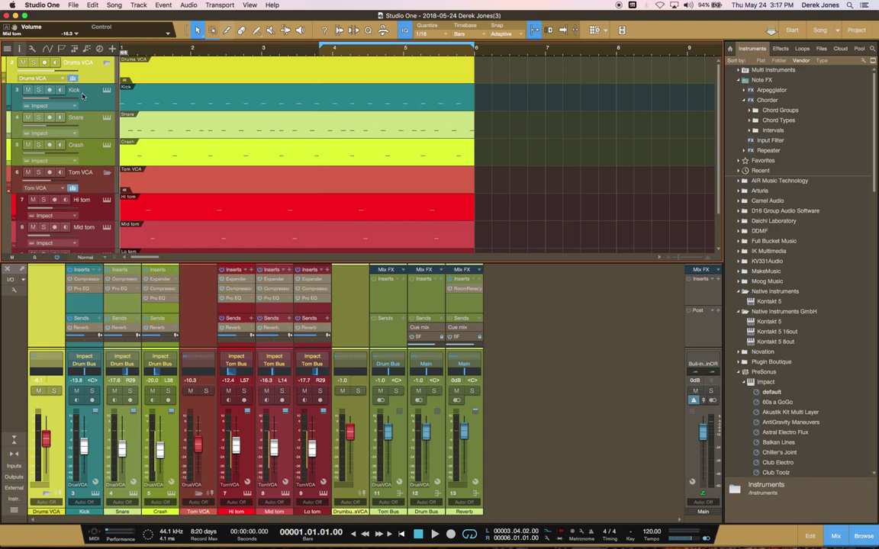
{"action": "left_click", "coordinate": [85, 98]}
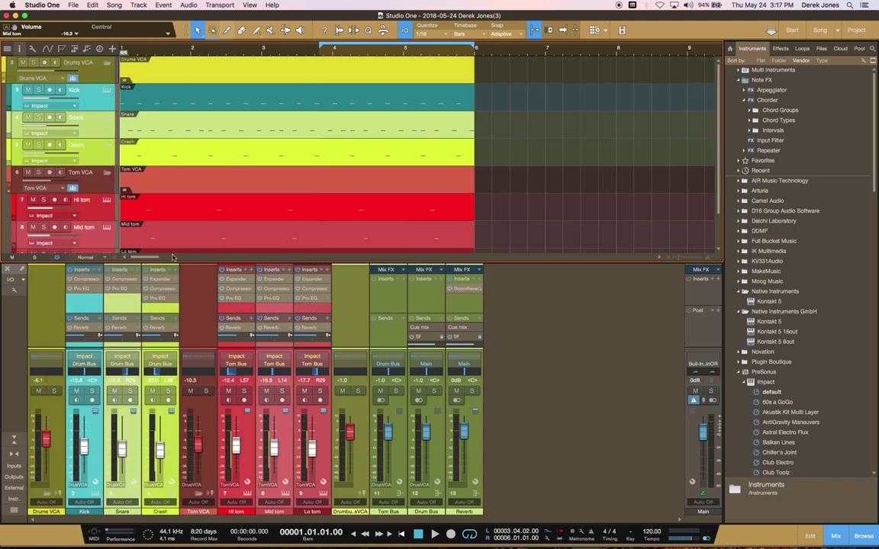
{"action": "left_click", "coordinate": [100, 270]}
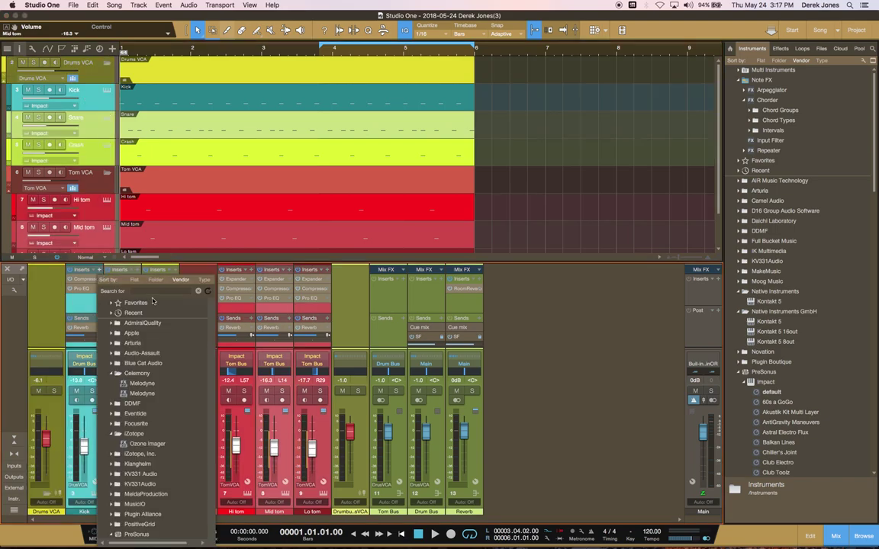
{"action": "type", "text": "ga"}
{"action": "type", "text": "in"}
{"action": "double_click", "coordinate": [118, 315]}
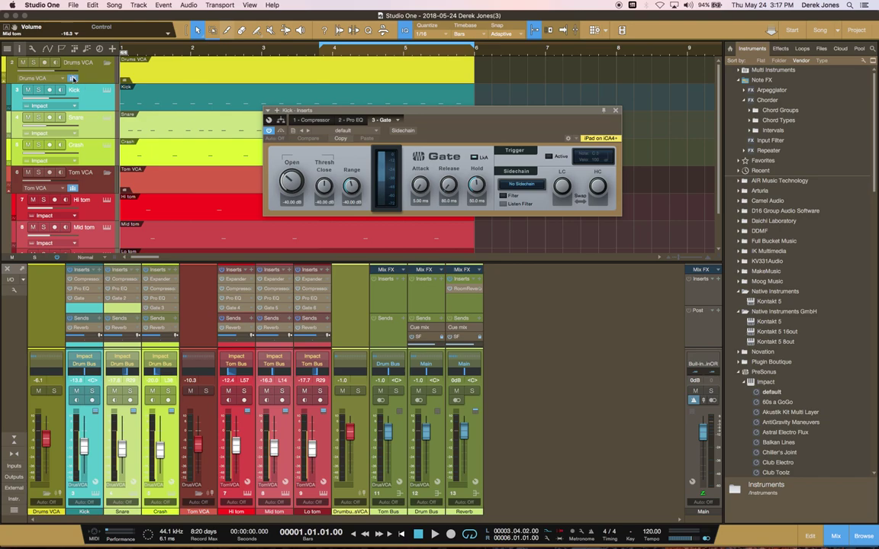
Add an Expander insert to the Snare channel after its Gate 2.
{"action": "left_click", "coordinate": [88, 128]}
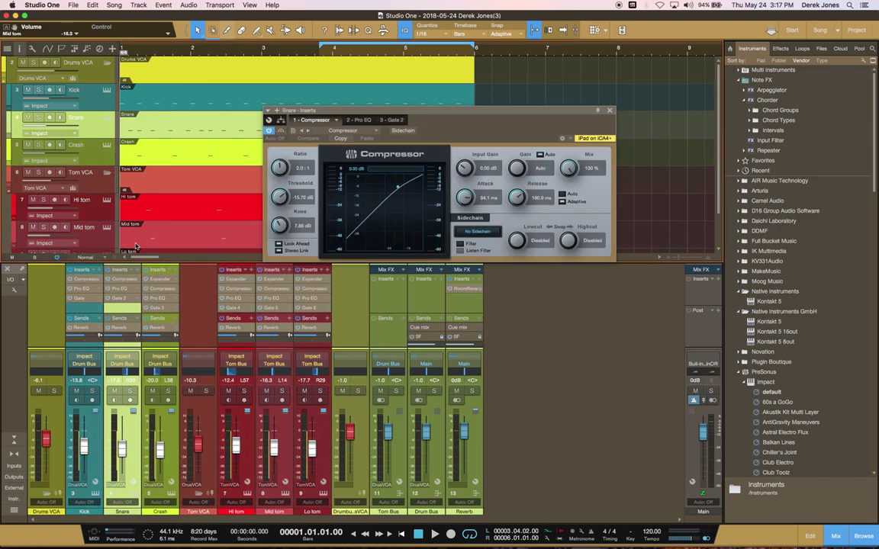
{"action": "left_click", "coordinate": [138, 270]}
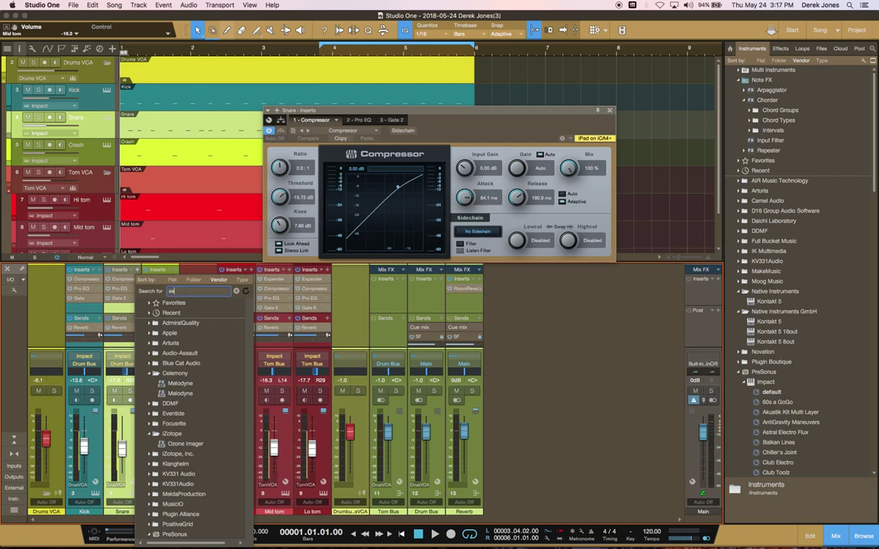
{"action": "type", "text": "expander"}
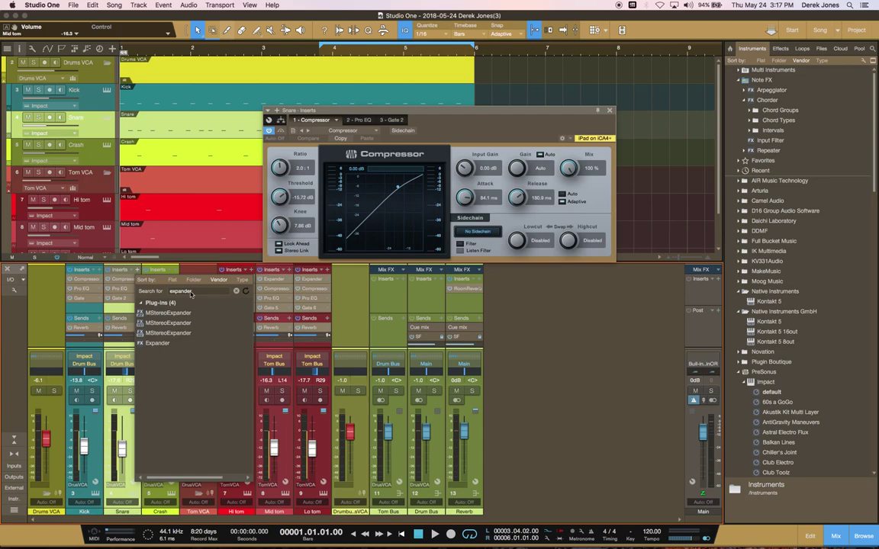
{"action": "left_click", "coordinate": [164, 343]}
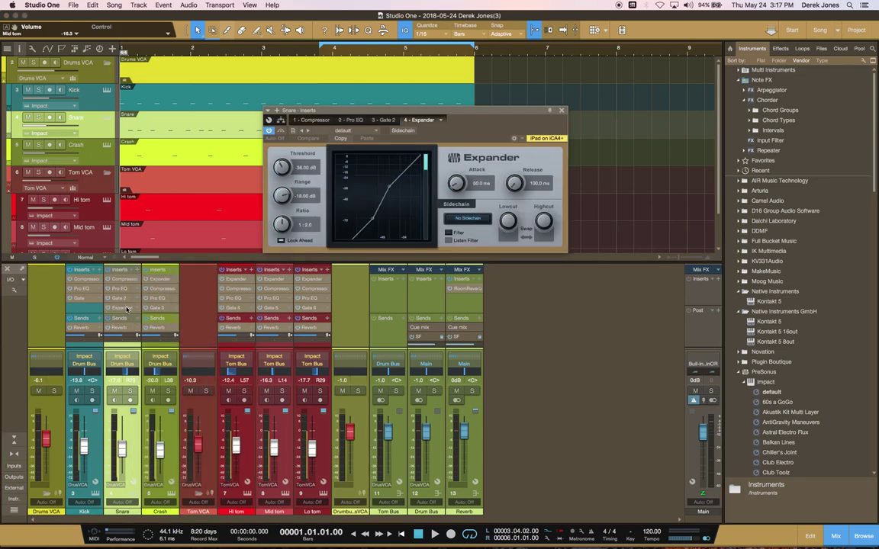
Select Kick and Crash, toggle the Drums VCA button off and back on, and close the plug-in window.
{"action": "left_click", "coordinate": [81, 309]}
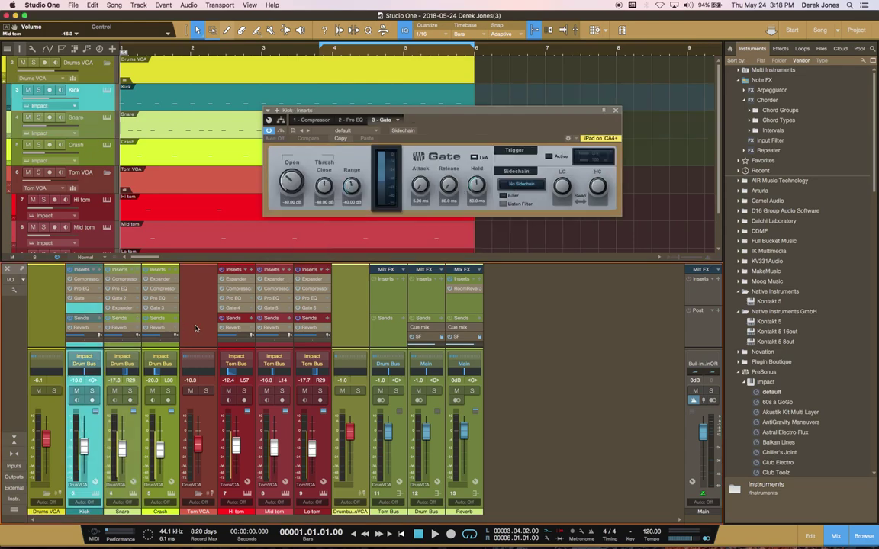
{"action": "left_click", "coordinate": [169, 322], "text": "shift"}
{"action": "right_click", "coordinate": [173, 322]}
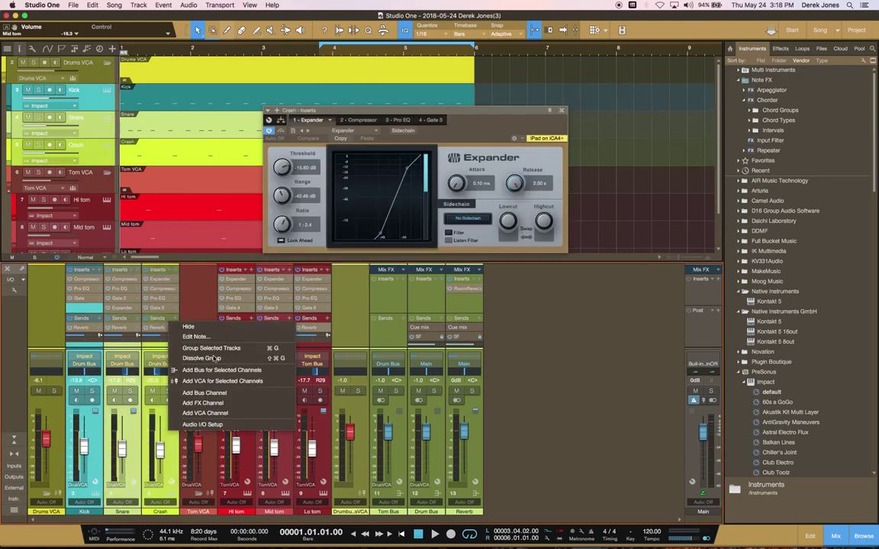
{"action": "left_click", "coordinate": [567, 334]}
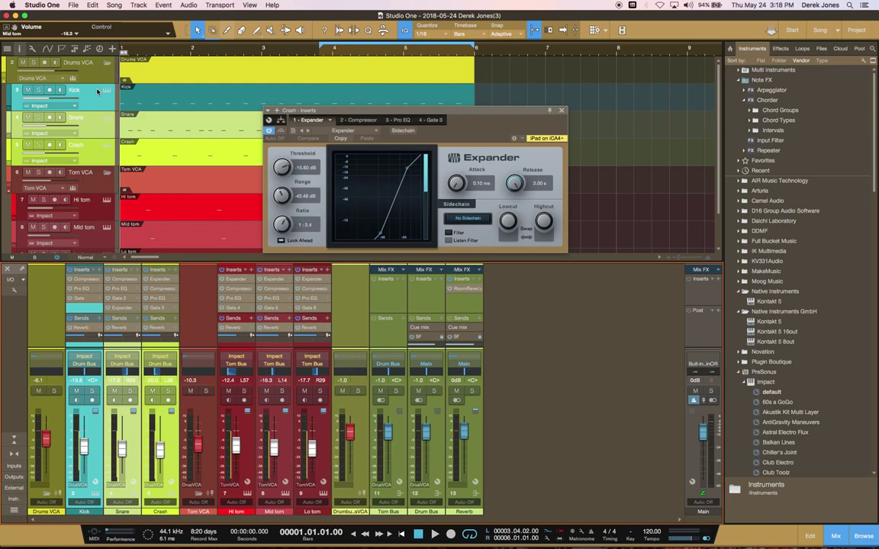
{"action": "left_click", "coordinate": [73, 78]}
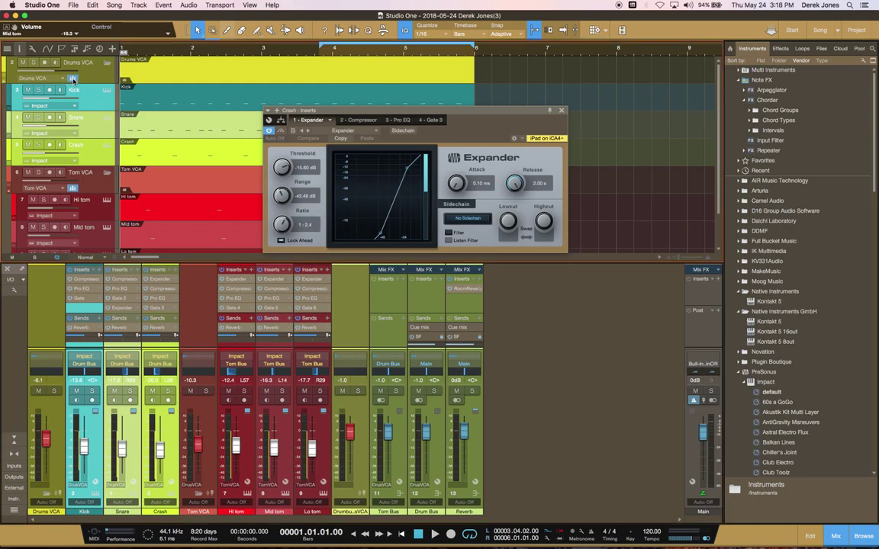
{"action": "left_click", "coordinate": [73, 78]}
{"action": "key", "text": "super+w"}
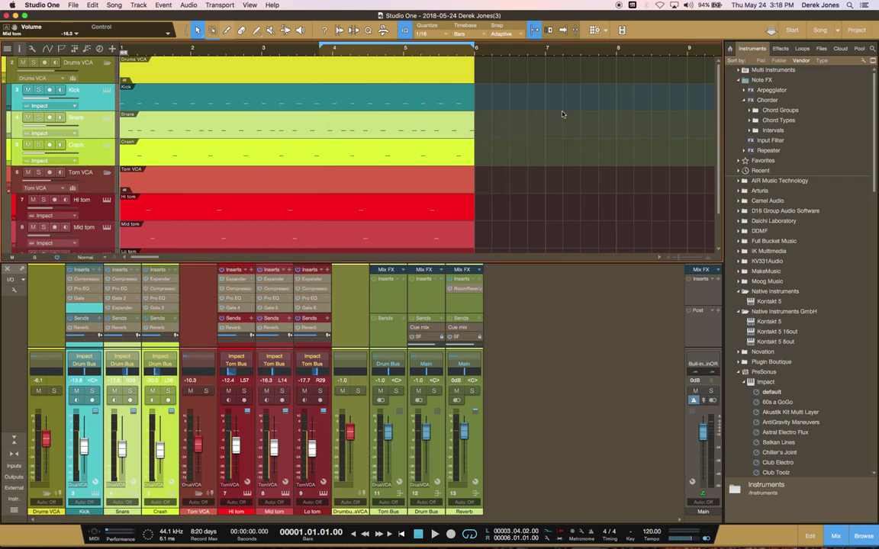
Play the song, nudge Hi tom up, then raise Tom VCA to -4.4 to lift all toms.
{"action": "left_click", "coordinate": [434, 537]}
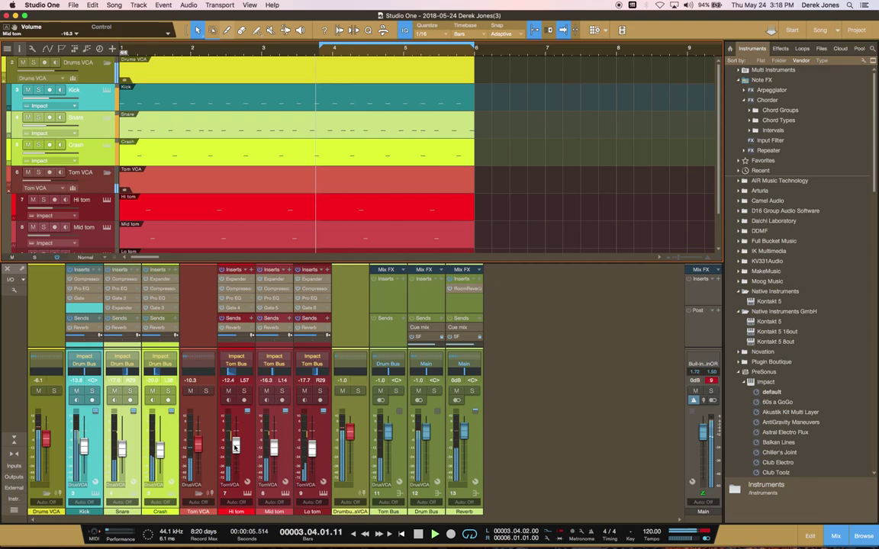
{"action": "left_click_drag", "start_coordinate": [234, 447], "coordinate": [235, 440]}
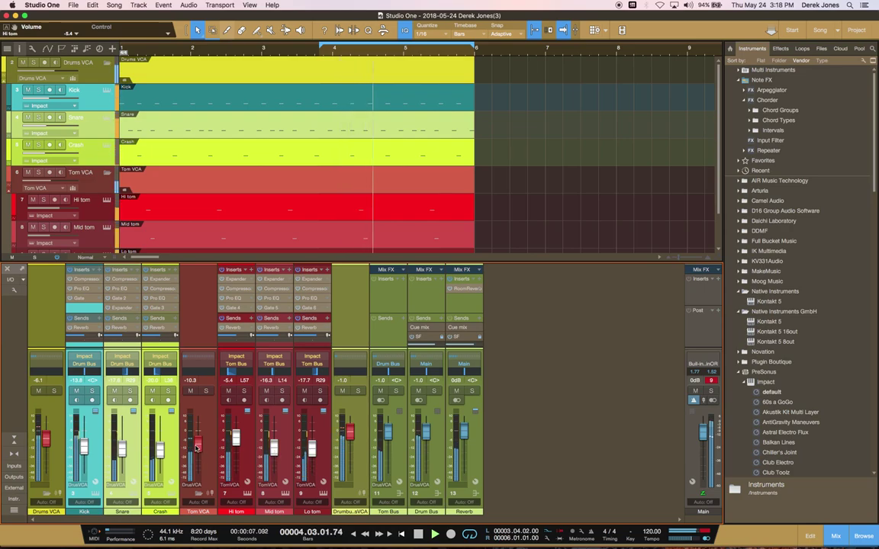
{"action": "left_click_drag", "start_coordinate": [197, 448], "coordinate": [273, 442]}
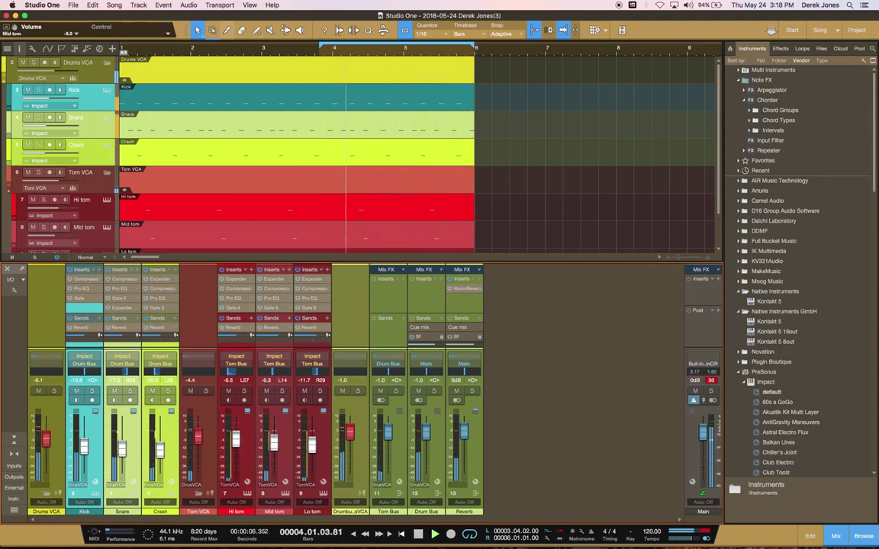